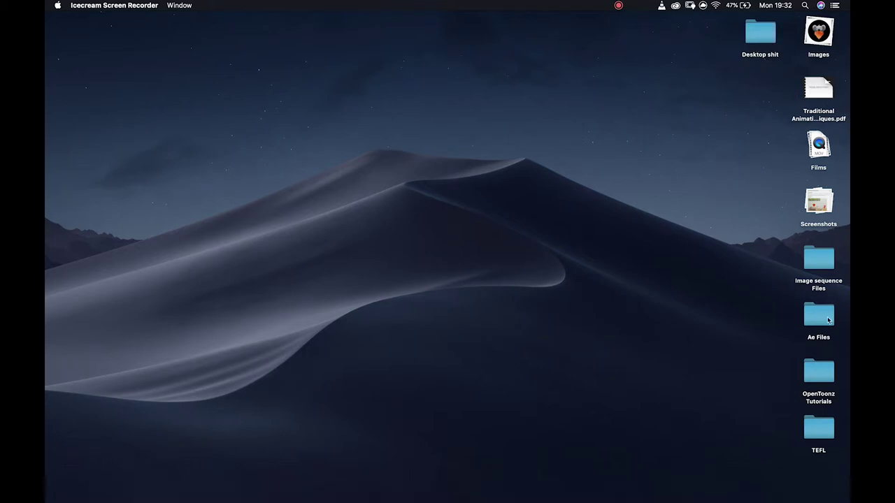
- Open the Image sequence Files folder and Quick Look 110.gif
click(819, 257)
double_click(819, 257)
click(420, 125)
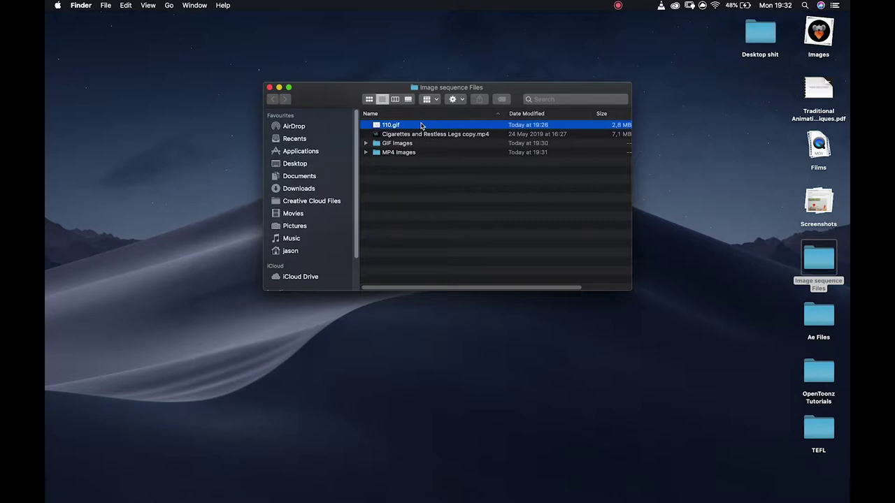
key(space)
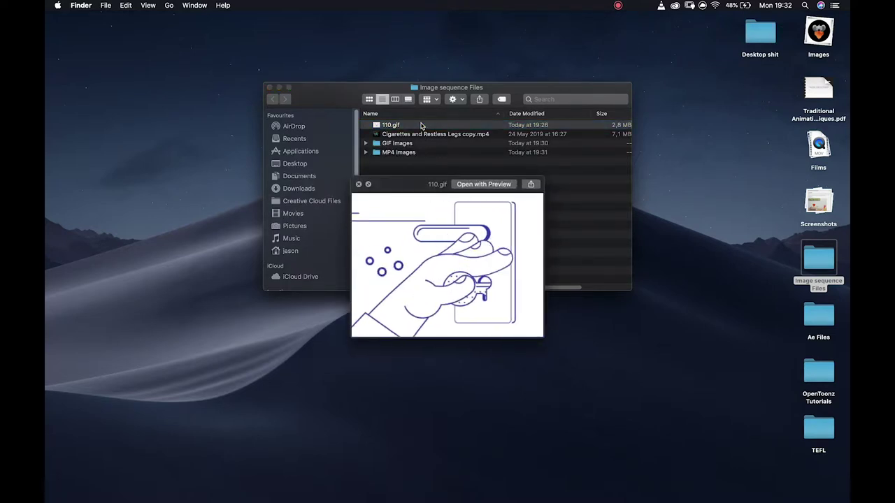
key(space)
- Quick Look Cigarettes and Restless Legs copy.mp4, then reselect 110.gif and close the Finder window
click(424, 134)
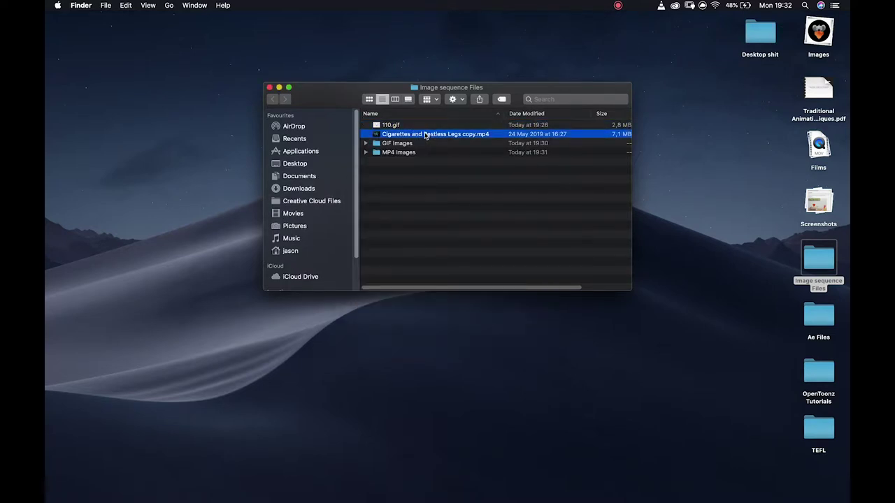
key(space)
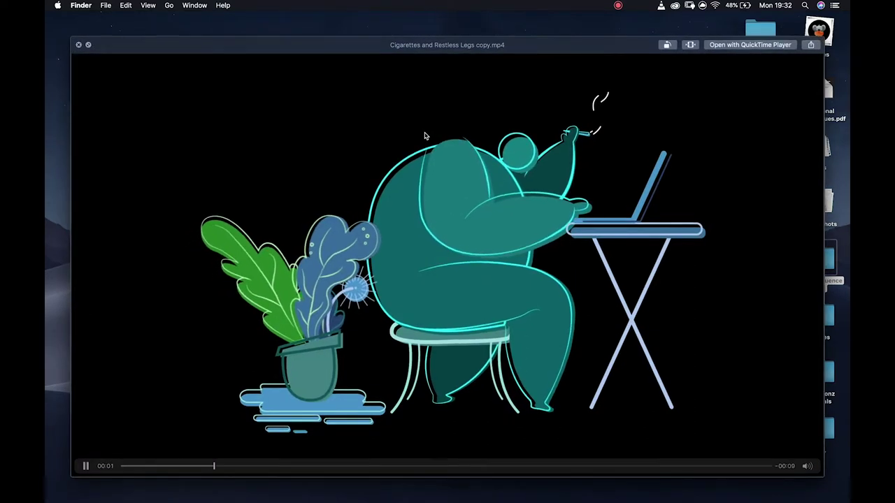
key(space)
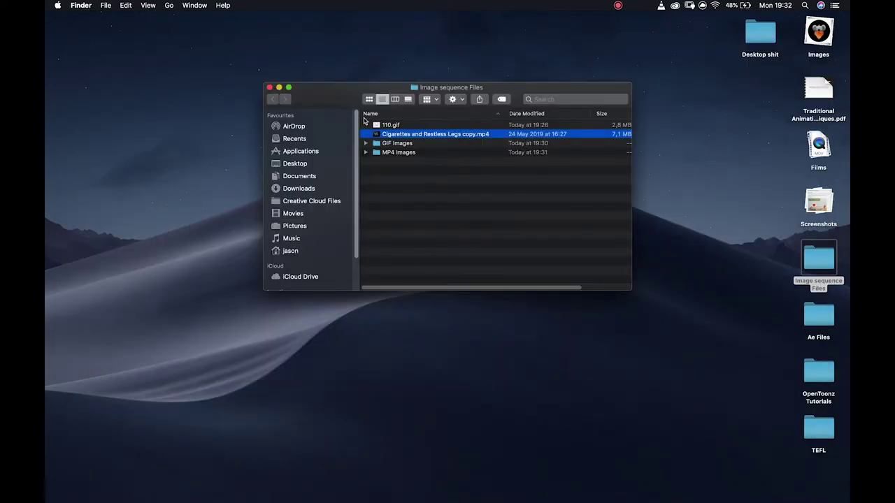
click(393, 125)
click(396, 136)
click(398, 128)
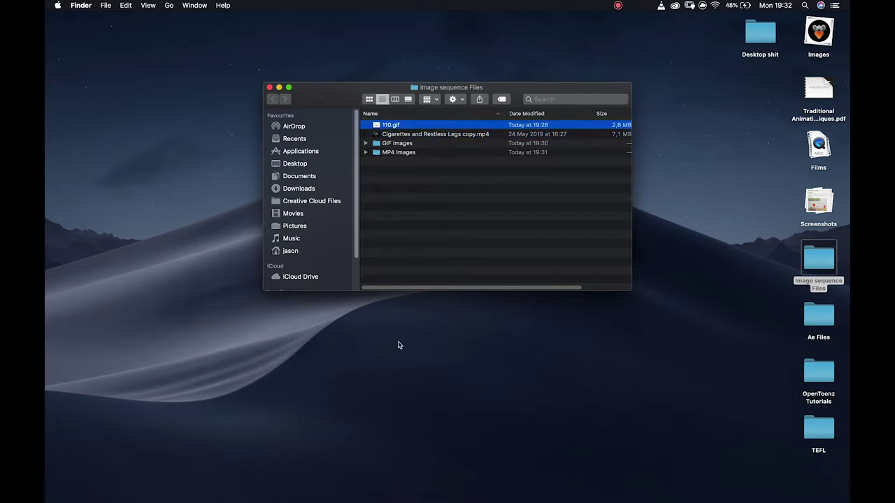
key(super+w)
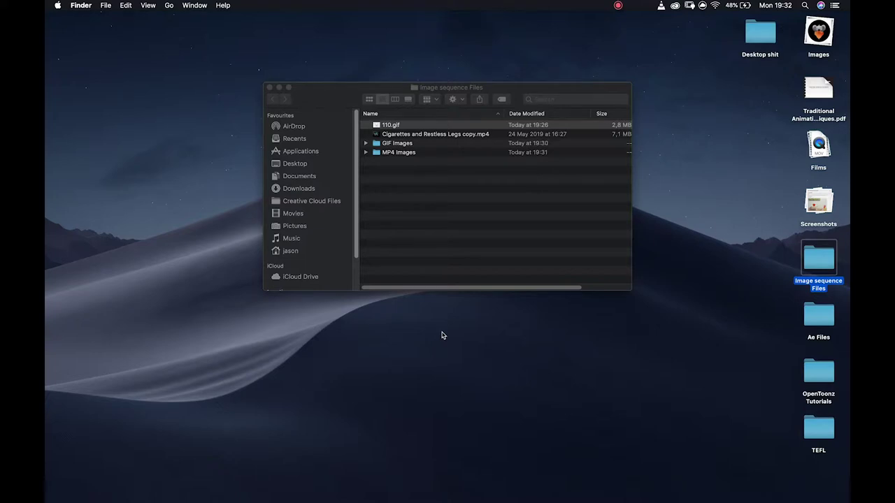
mouse_move(423, 499)
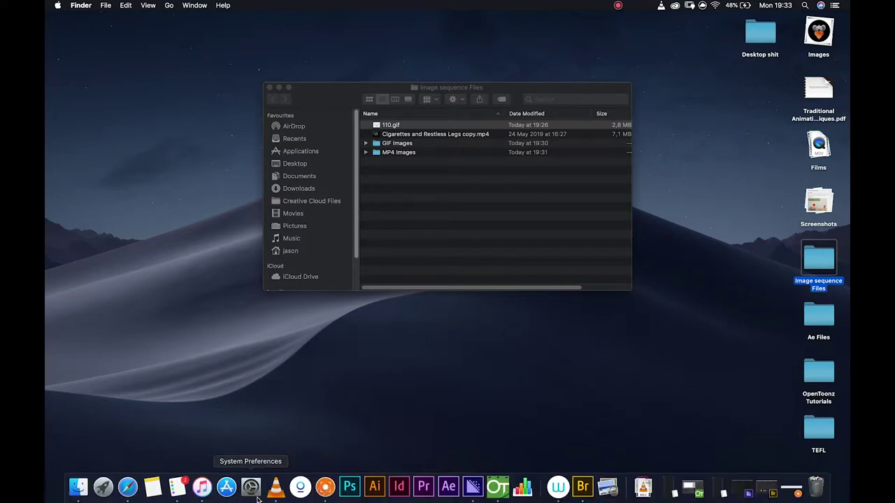
click(133, 489)
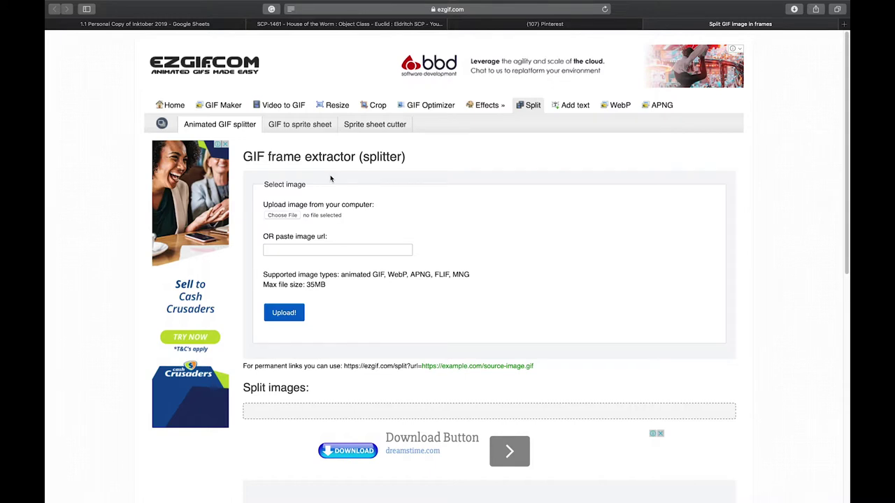
mouse_move(116, 4)
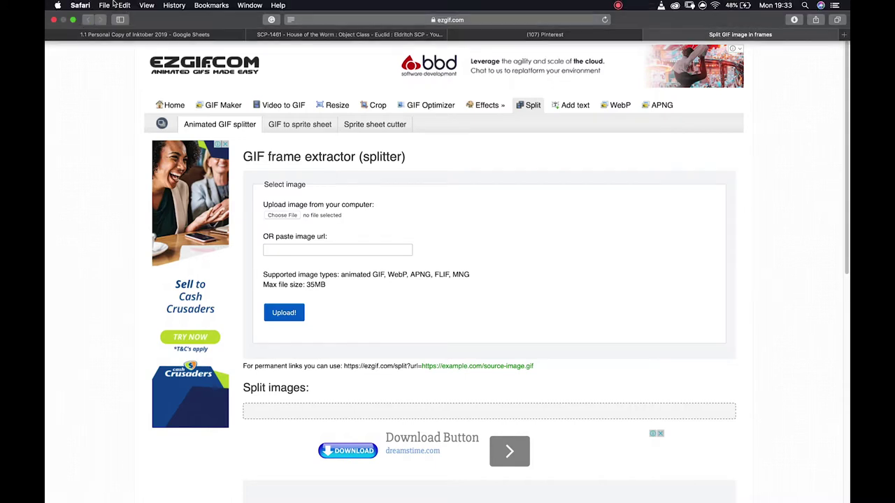
click(73, 21)
click(819, 261)
mouse_move(470, 498)
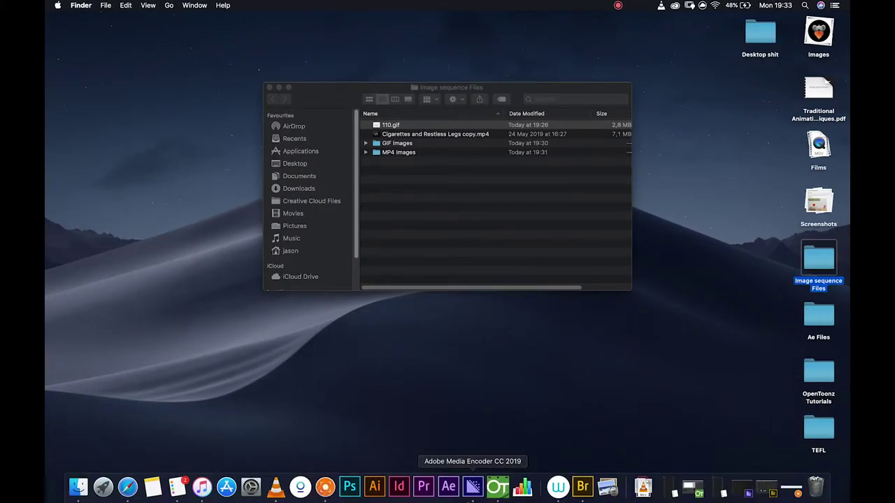
- Launch Media Encoder and drag 110.gif and Cigarettes and Restless Legs copy.mp4 into its queue
click(474, 488)
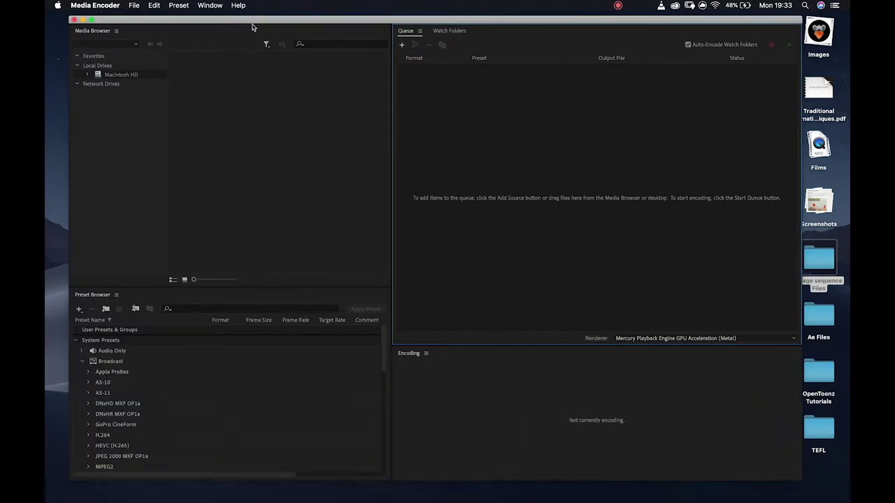
mouse_move(513, 498)
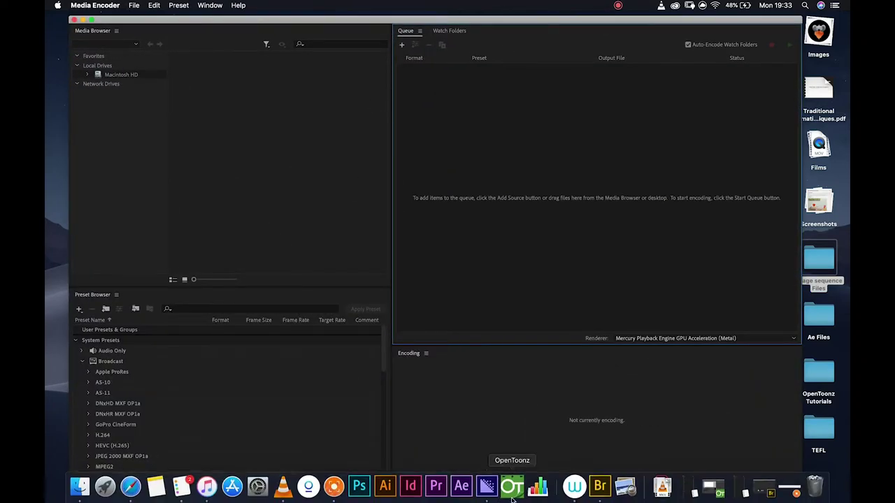
click(600, 497)
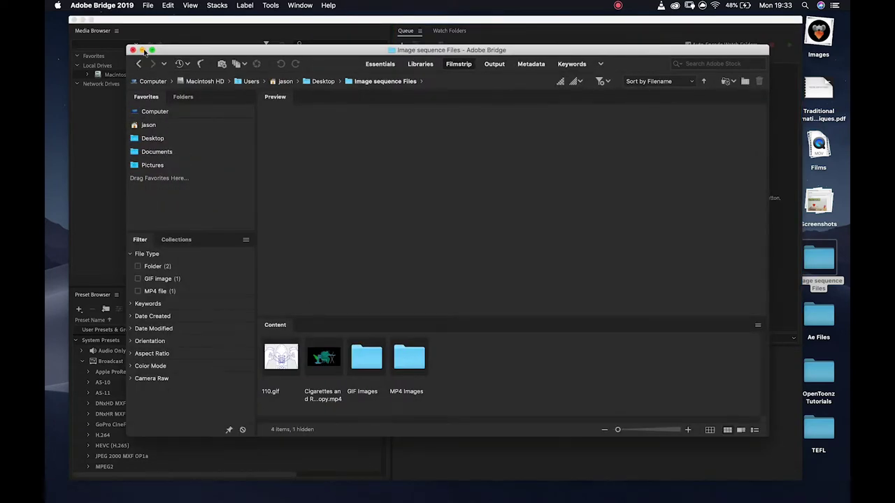
click(143, 50)
drag(250, 26, 219, 104)
click(397, 127)
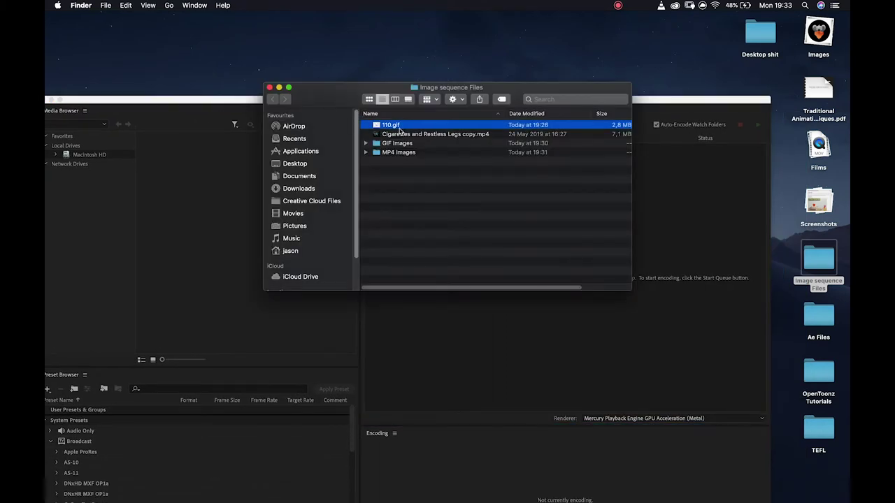
shift+click(420, 137)
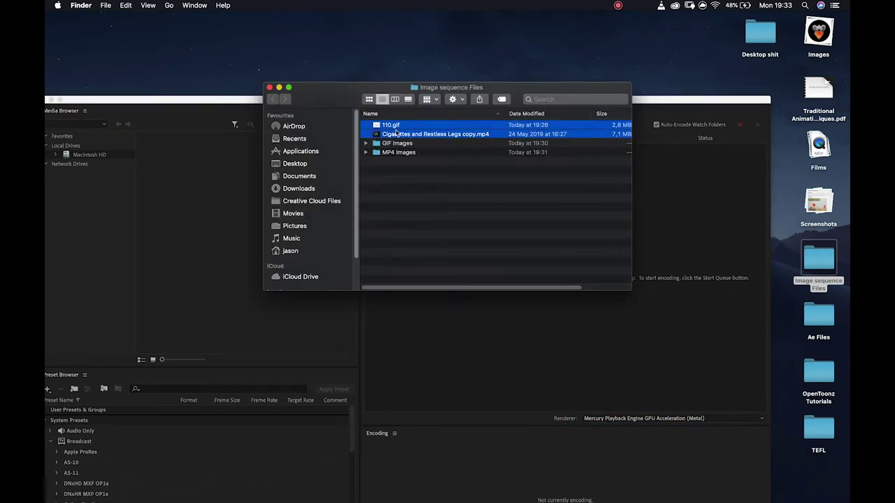
drag(410, 137, 493, 392)
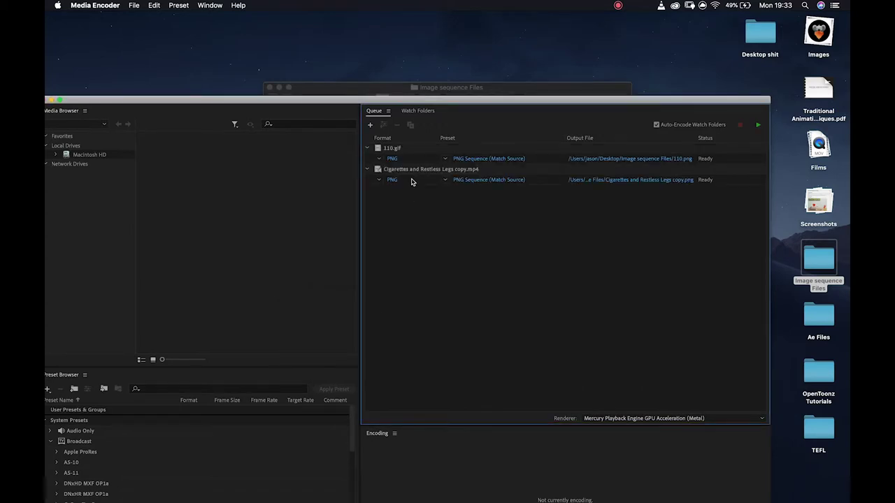
- Keep 110.gif on PNG Sequence (Match Source) and send its output to GIF Images
click(381, 160)
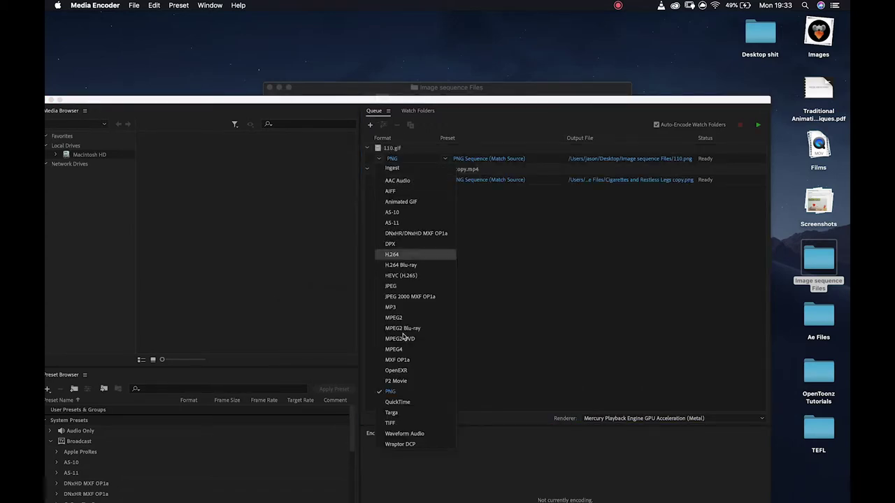
click(495, 272)
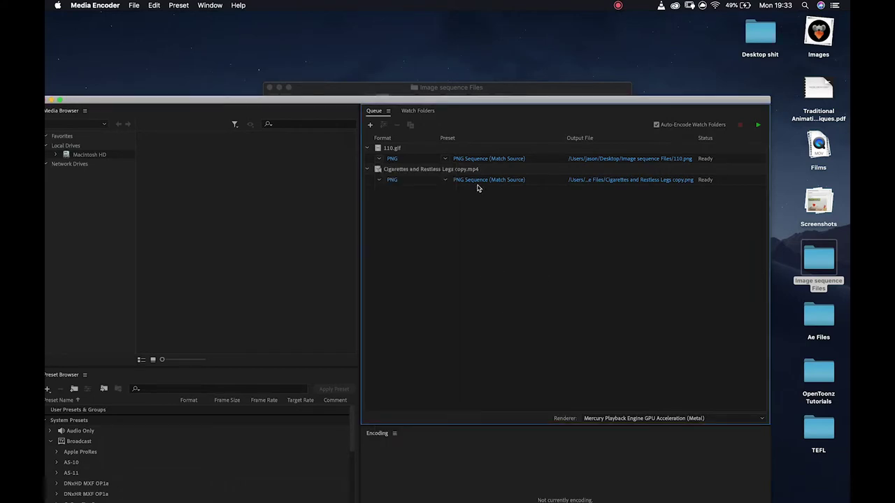
click(446, 161)
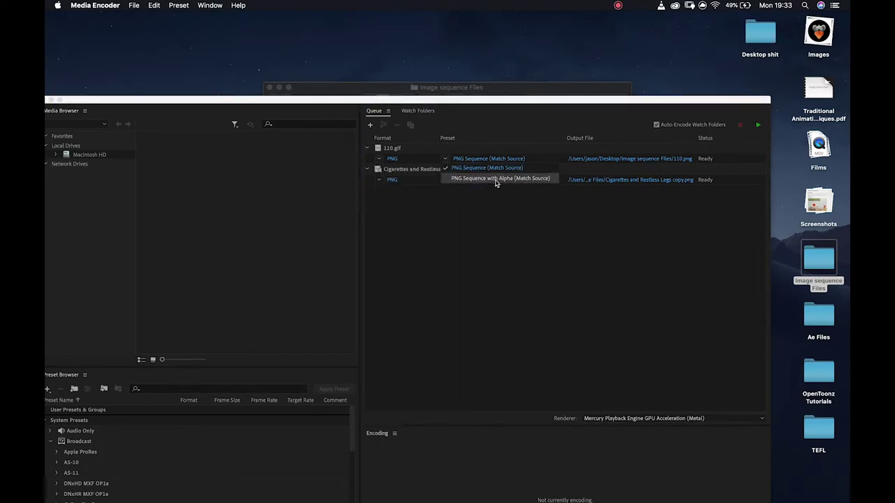
click(477, 168)
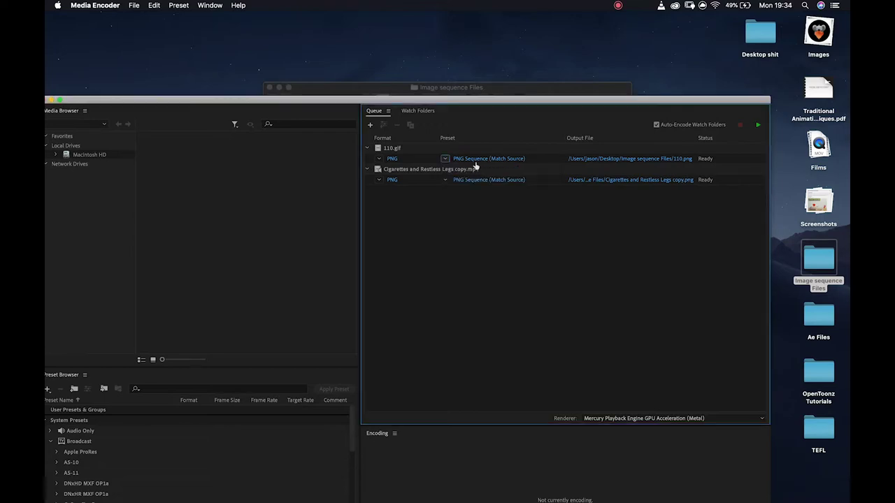
click(488, 219)
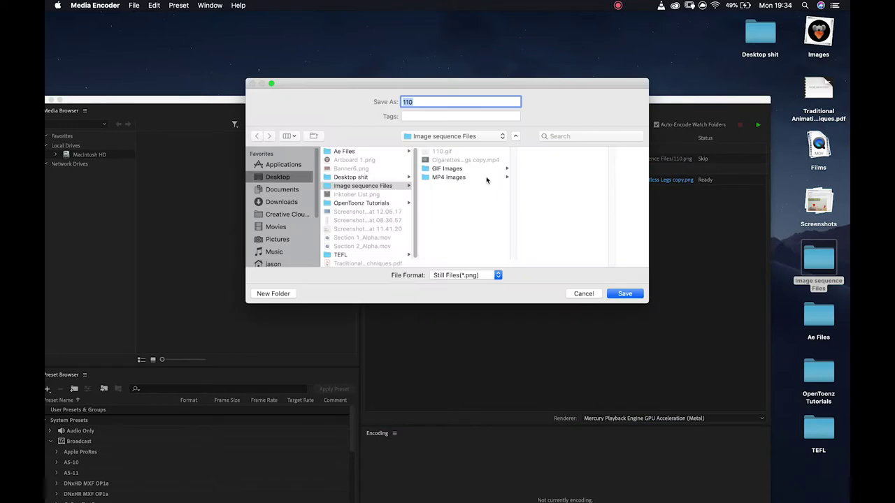
click(466, 170)
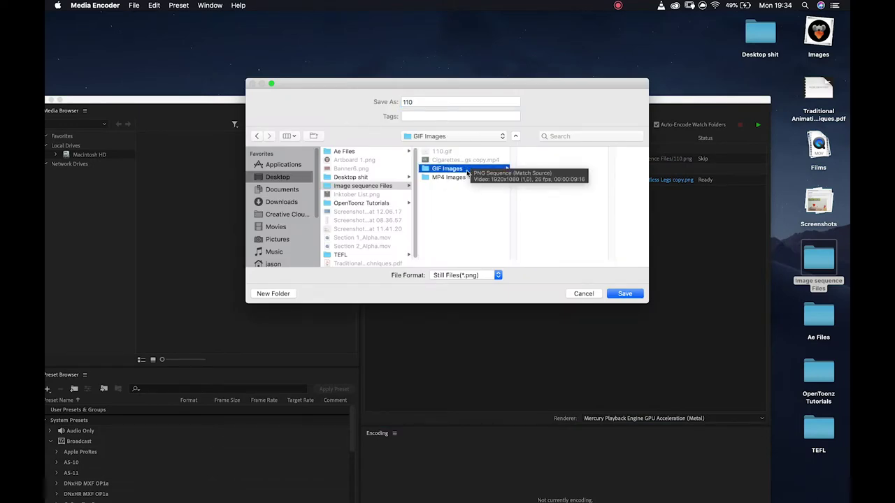
click(624, 293)
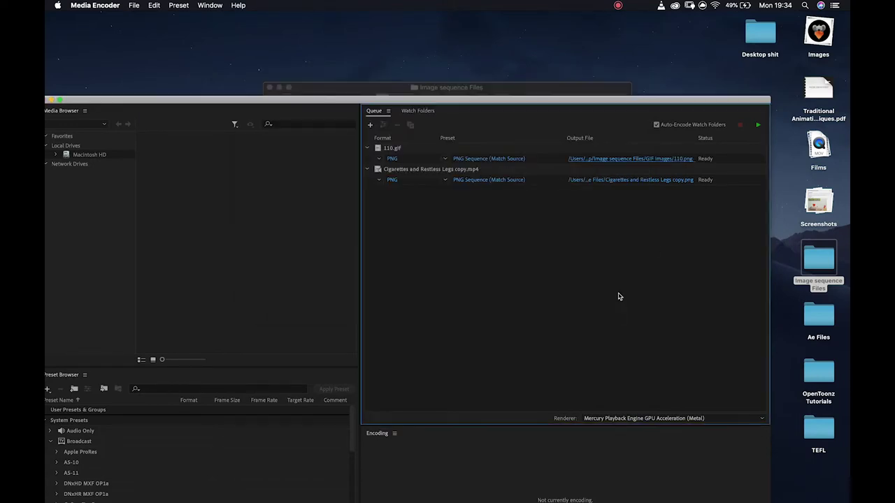
- Set the mp4's output folder to MP4 Images
click(653, 179)
click(458, 179)
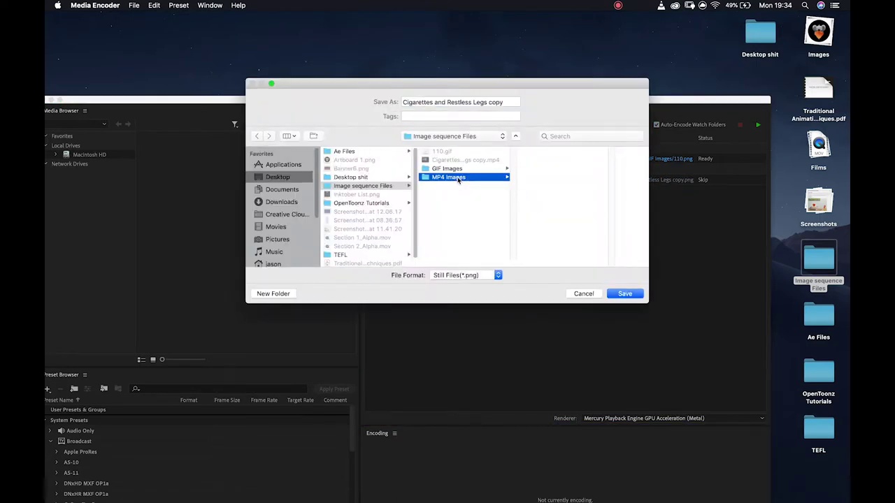
click(624, 294)
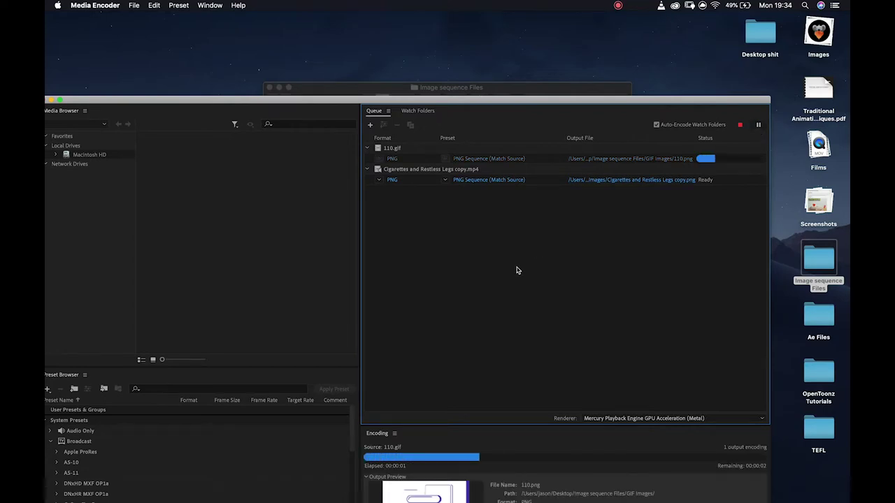
- Expand GIF Images to check frames 11000.png–11086.png, then check MP4 Images, collapsing both
click(356, 89)
click(401, 172)
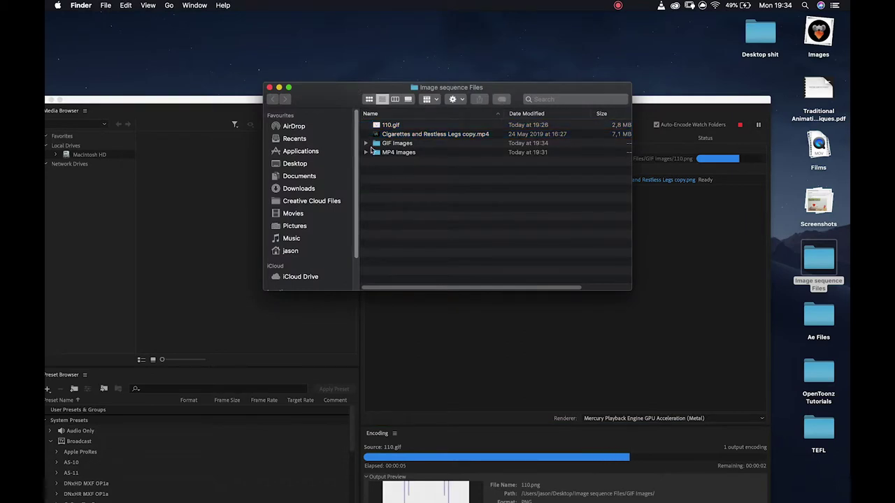
click(366, 144)
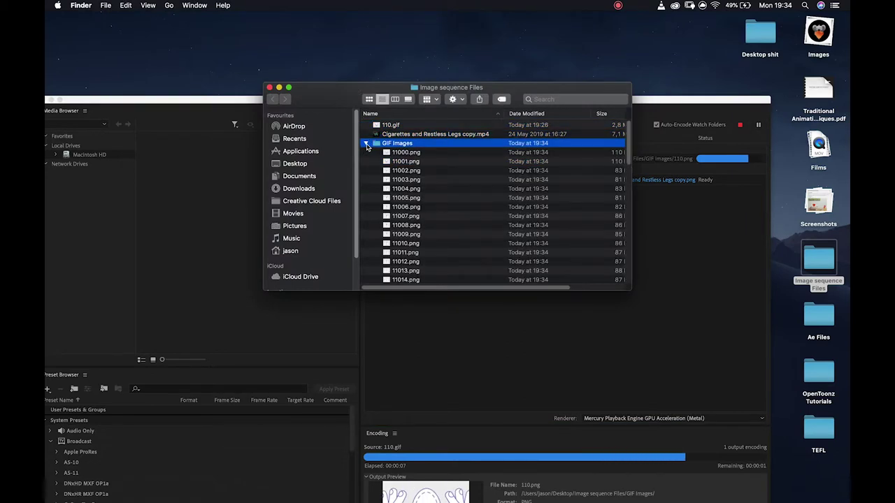
scroll(417, 212, down, 15)
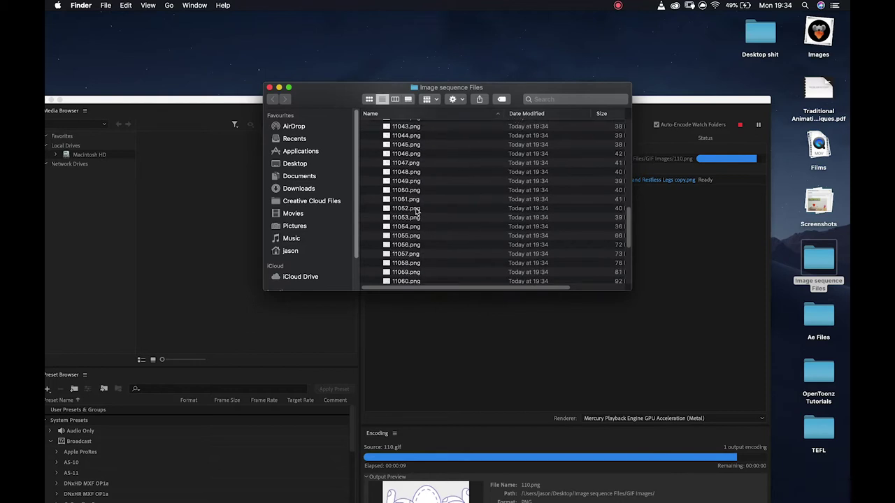
scroll(416, 212, up, 15)
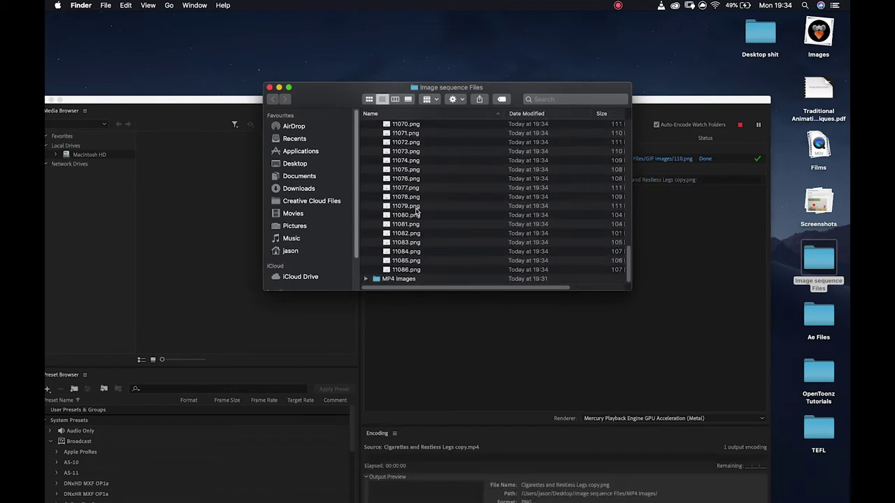
click(366, 144)
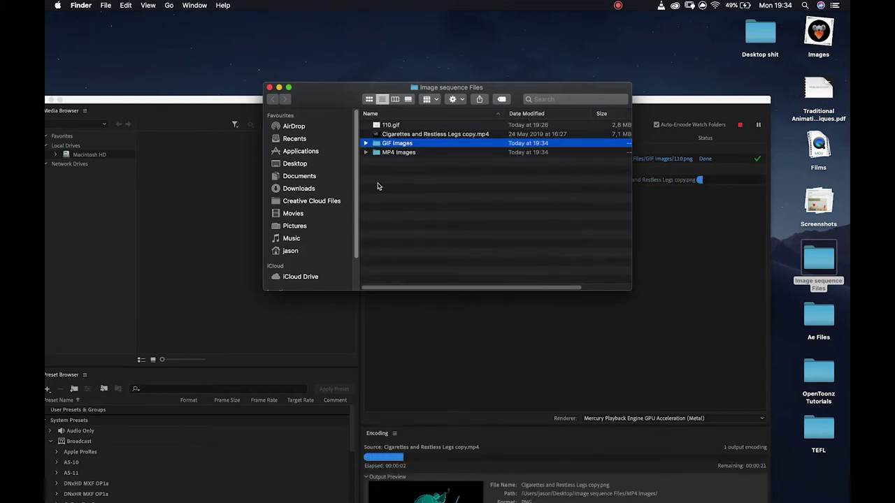
click(366, 153)
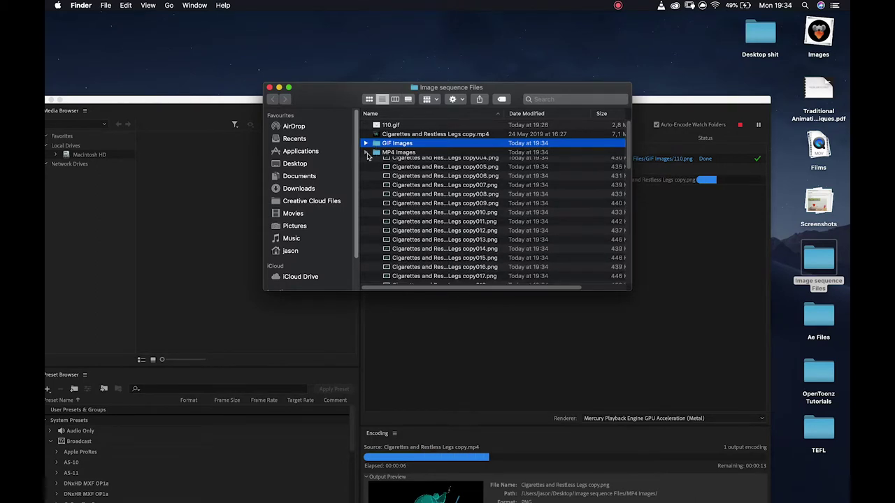
click(366, 154)
- In Bridge, go to Desktop > Image sequence Files > GIF Images and select all 94 frames
mouse_move(384, 490)
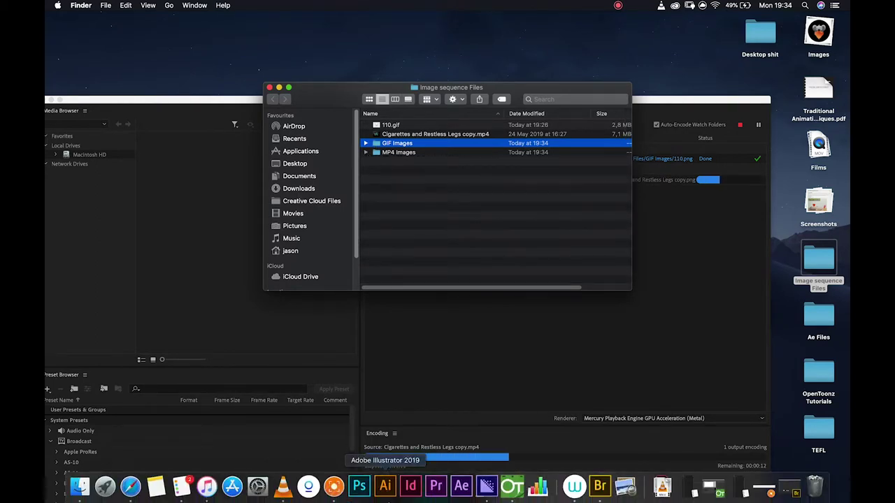
click(600, 486)
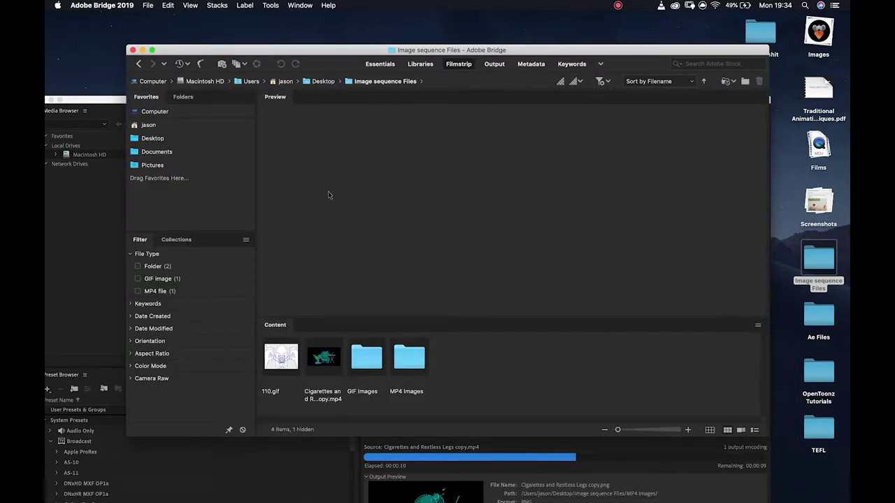
click(154, 138)
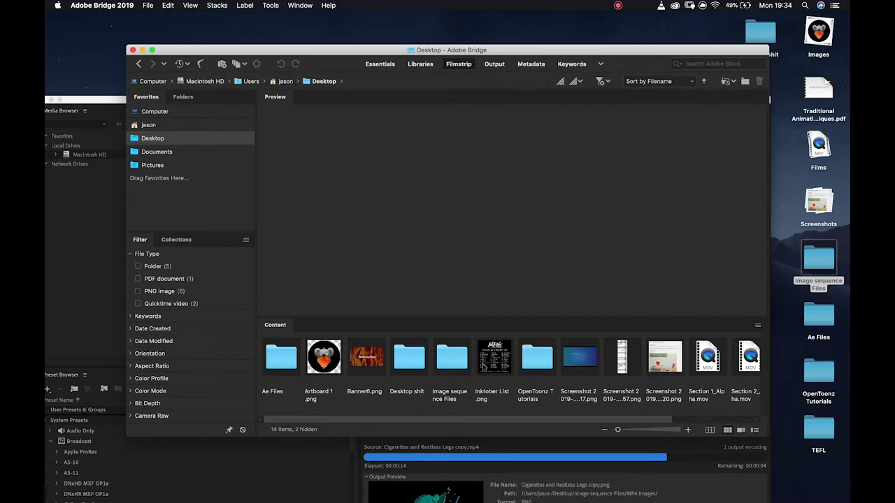
double_click(452, 358)
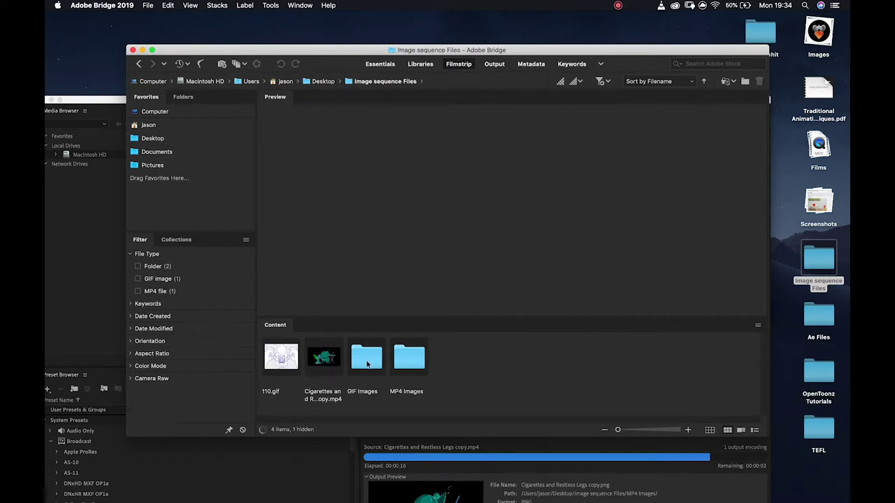
double_click(366, 357)
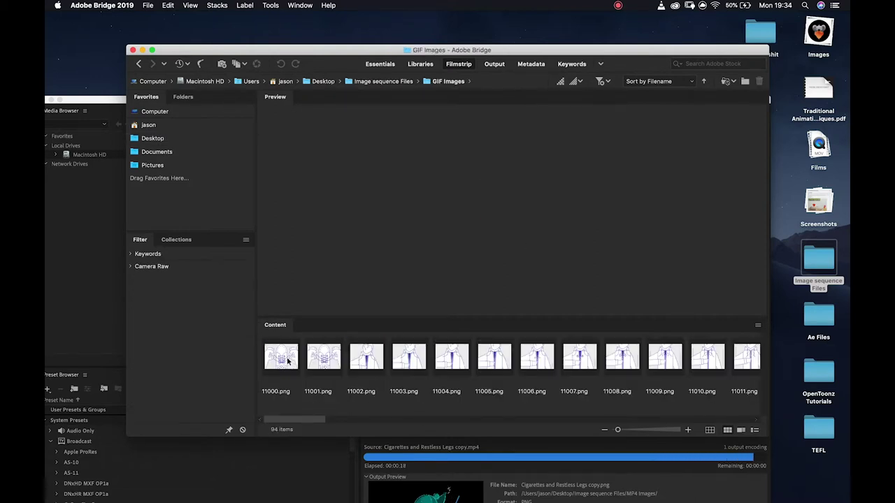
click(287, 360)
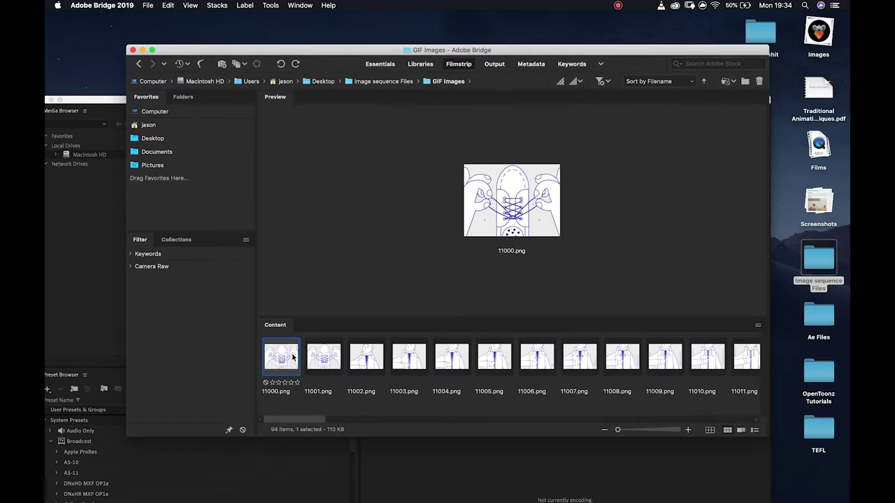
key(cmd+a)
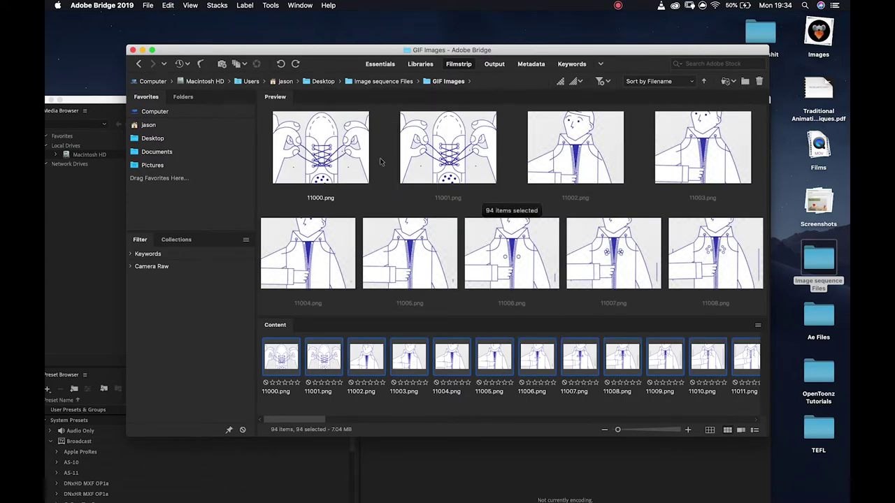
click(270, 6)
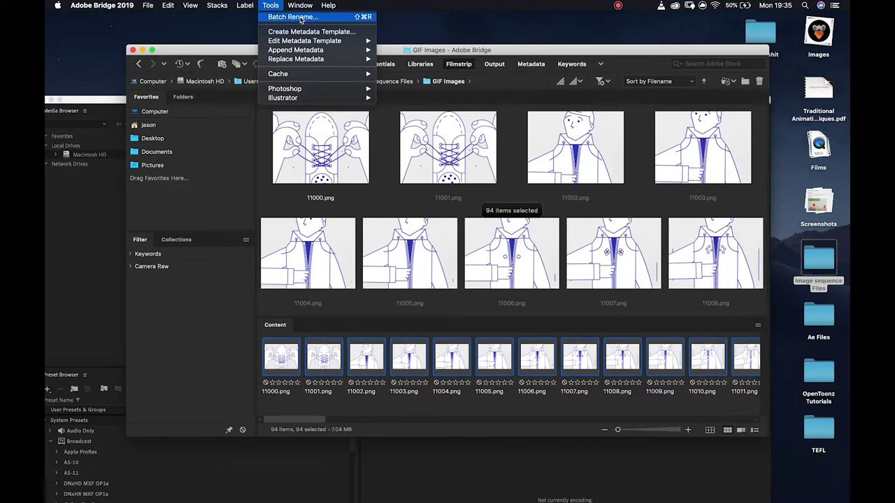
- Batch rename the 94 frames with prefix 'GIFProject.' and sequence numbers starting at 0001
click(300, 19)
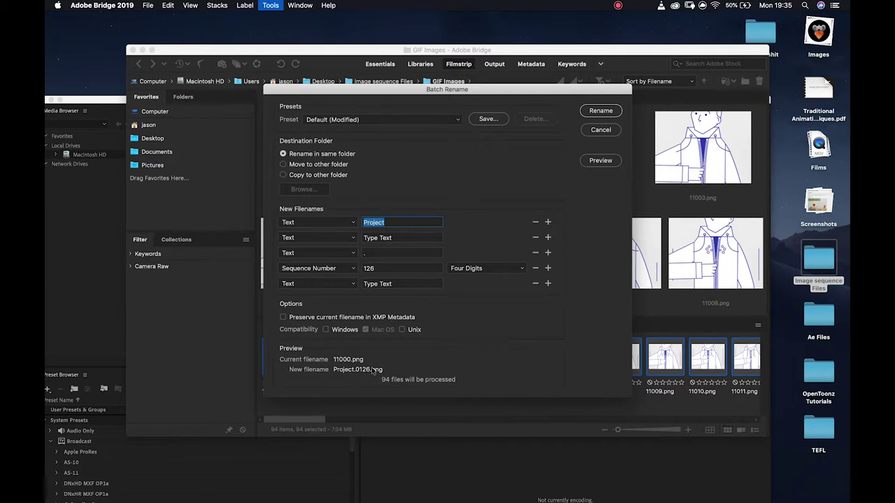
click(393, 222)
text(.)
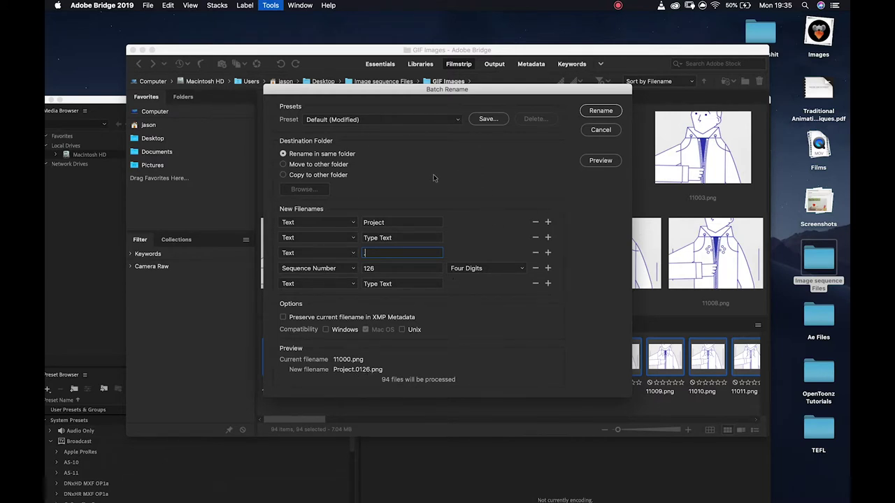
click(536, 253)
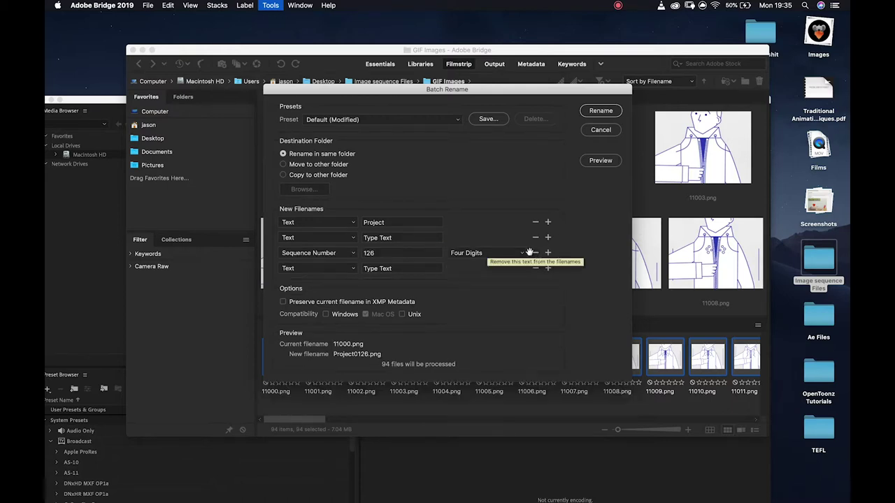
click(393, 222)
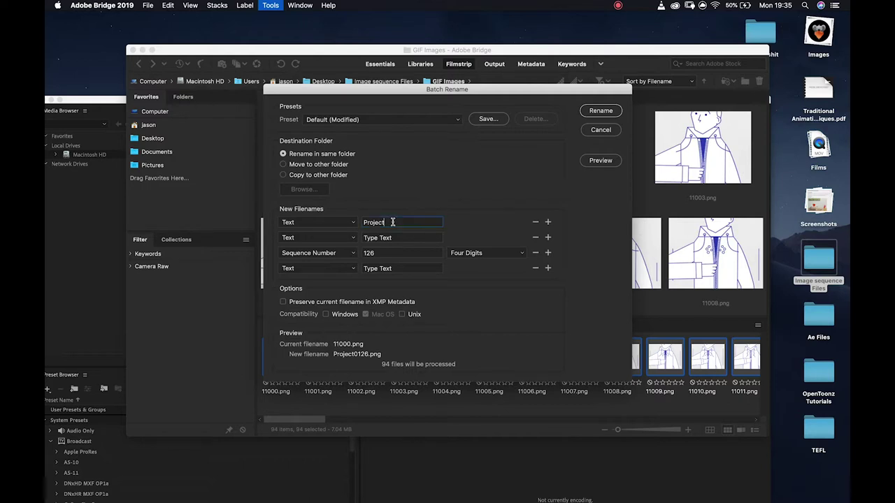
text(.)
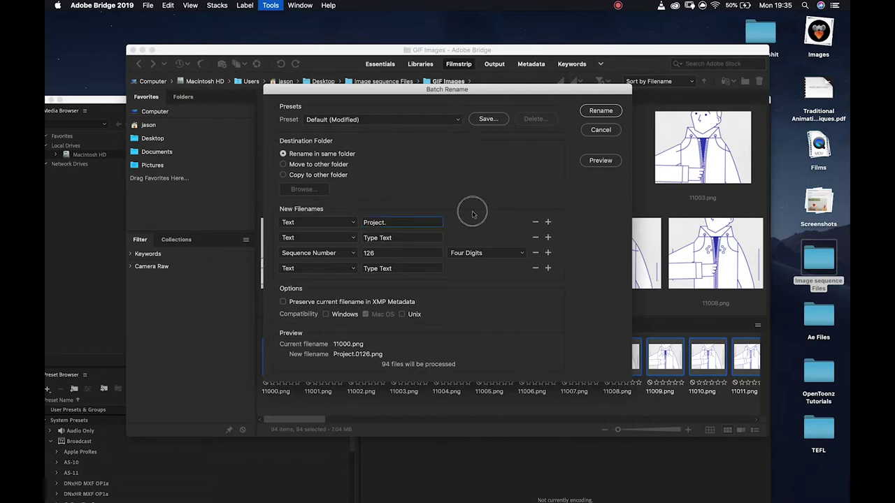
drag(388, 253, 349, 256)
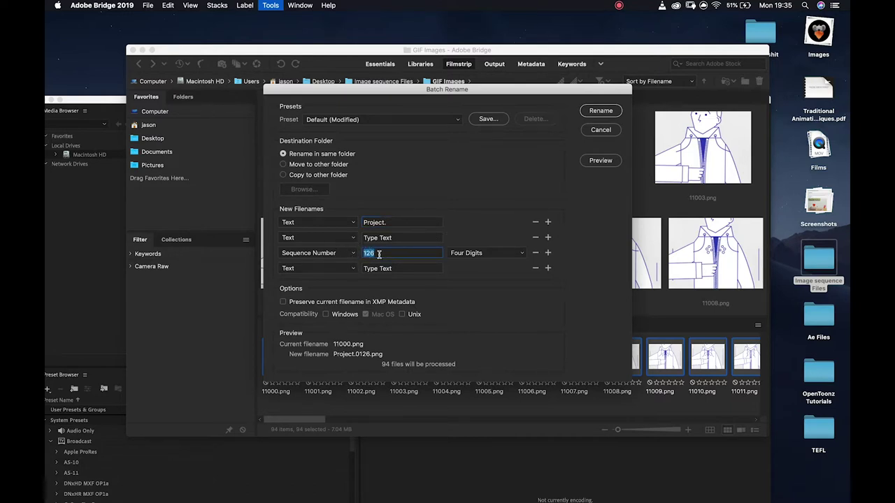
text(0001)
click(366, 222)
text(GIF)
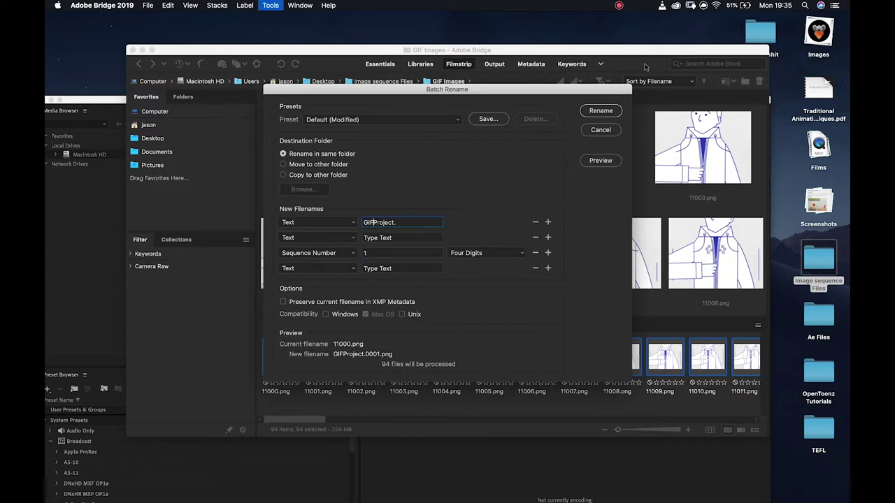
click(601, 111)
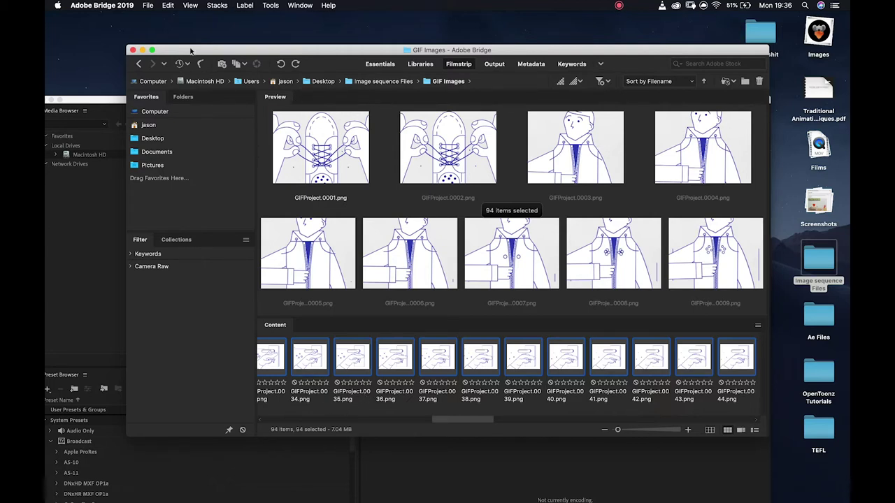
- Open the MP4 Images folder in Bridge and select all 241 frames
click(394, 82)
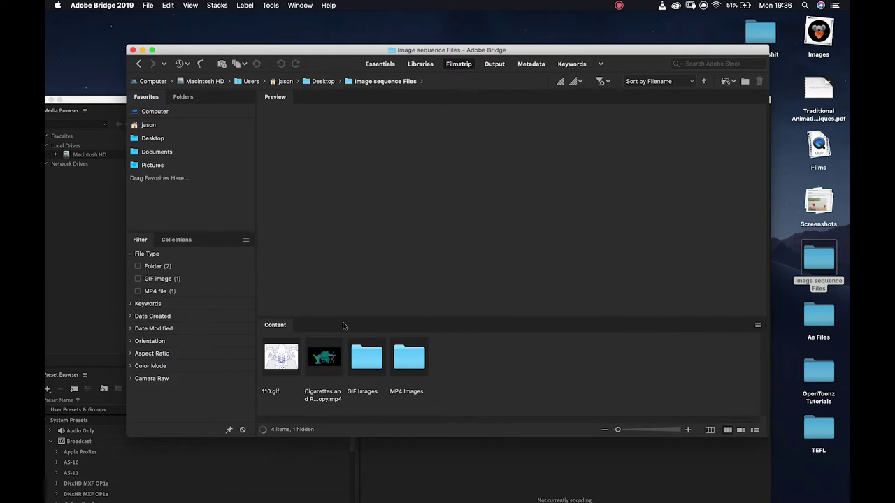
double_click(409, 357)
click(279, 360)
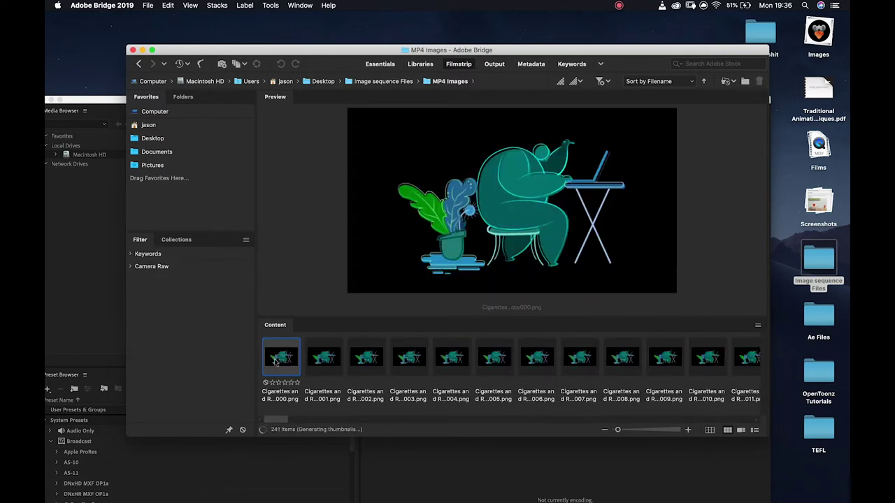
key(super+a)
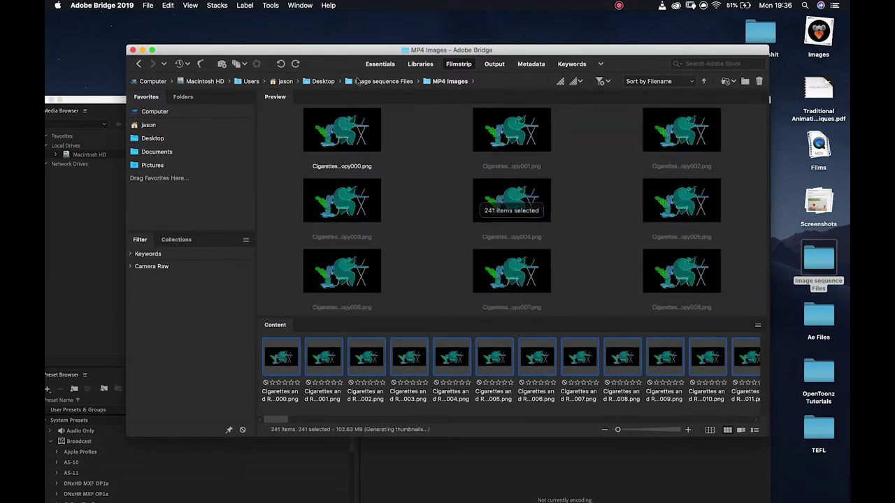
- Batch rename them to 'MP4Project.' numbered from 0001, then switch to OpenToonz
click(270, 7)
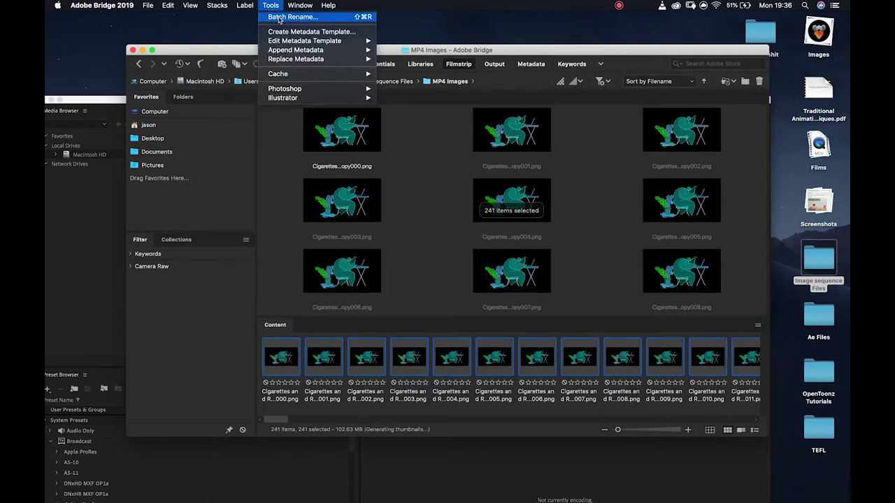
click(288, 16)
click(406, 223)
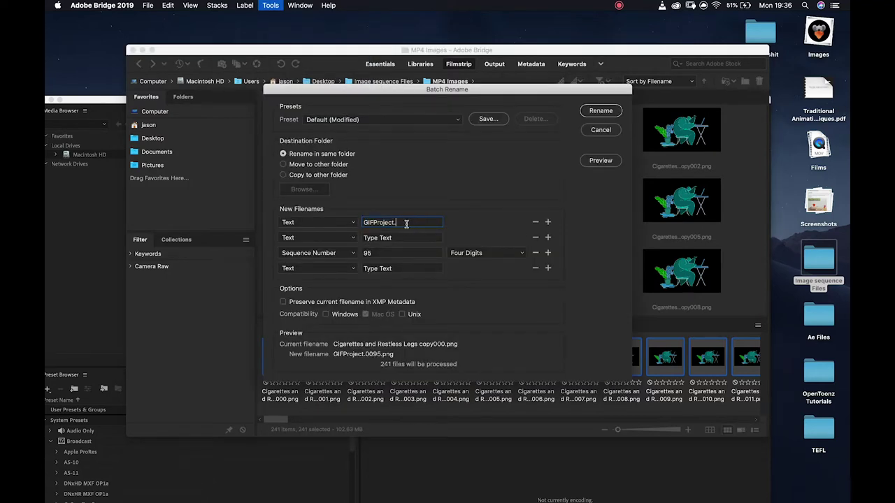
click(375, 223)
key(shift+Home)
text(MP4)
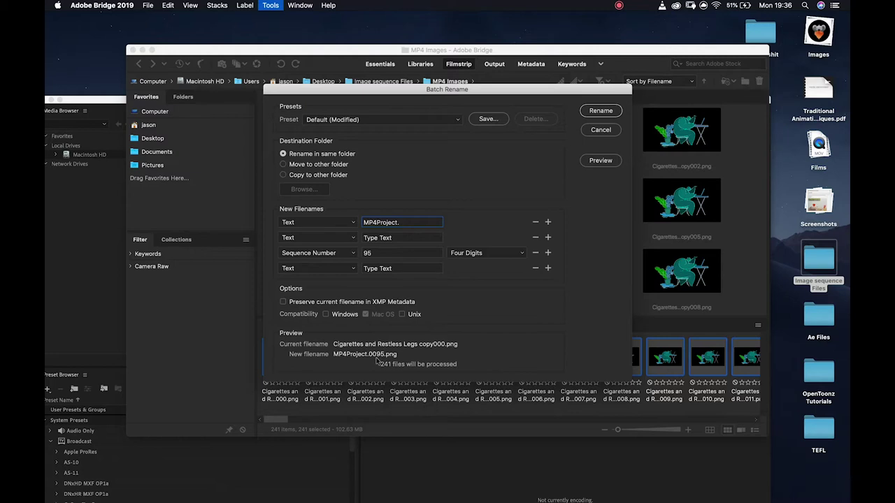
double_click(369, 253)
text(0001)
click(600, 112)
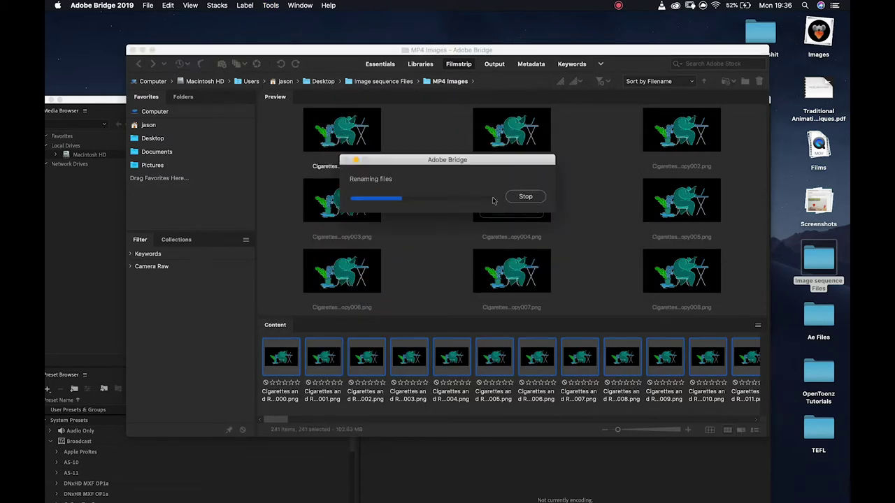
click(531, 490)
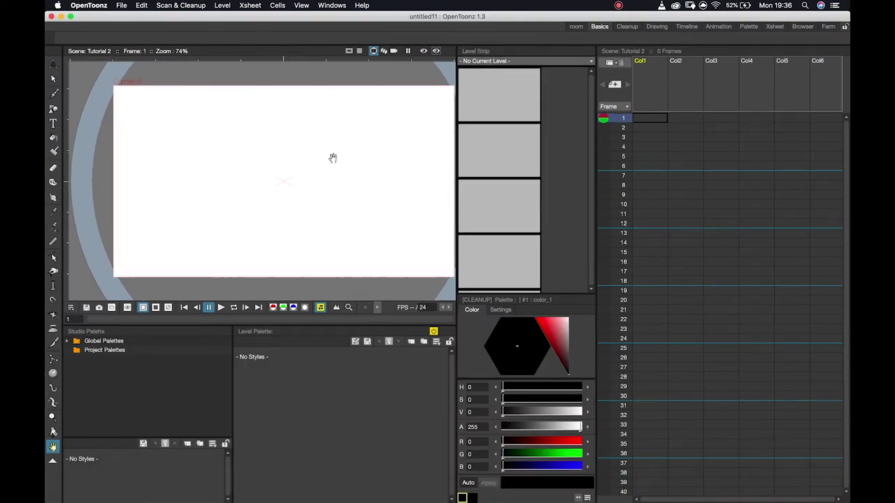
- Load GIFProject..png from Desktop > Image sequence Files > GIF Images into Col1 frame 1
scroll(333, 158, down, 1)
click(648, 120)
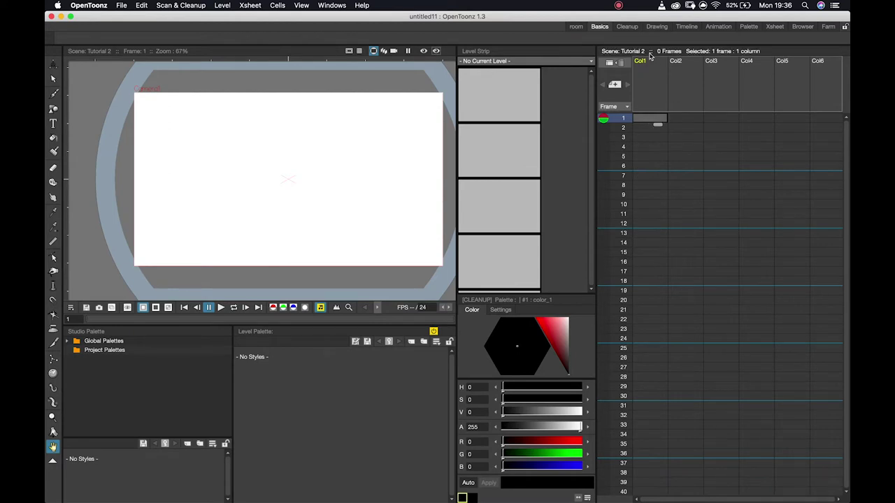
right_click(649, 121)
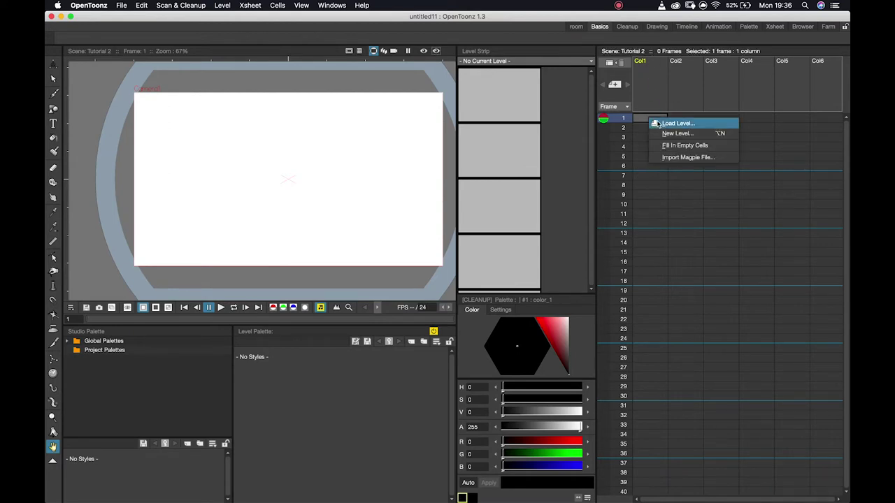
click(658, 124)
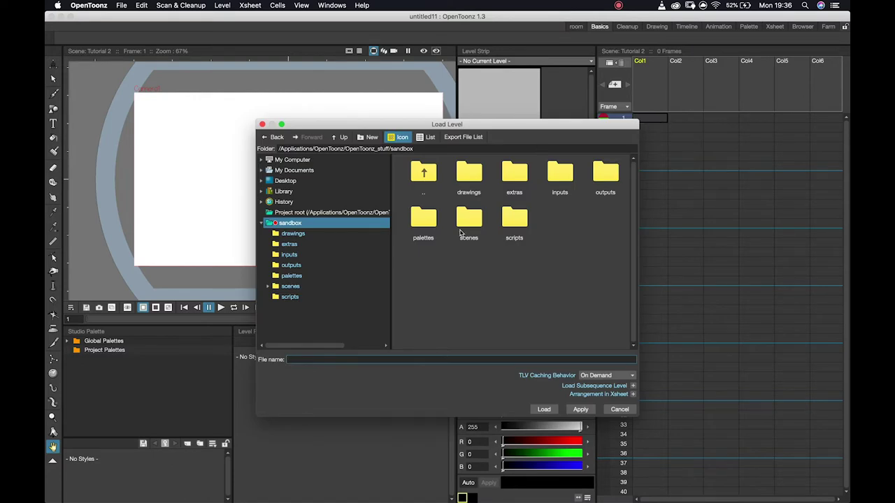
click(286, 182)
double_click(568, 178)
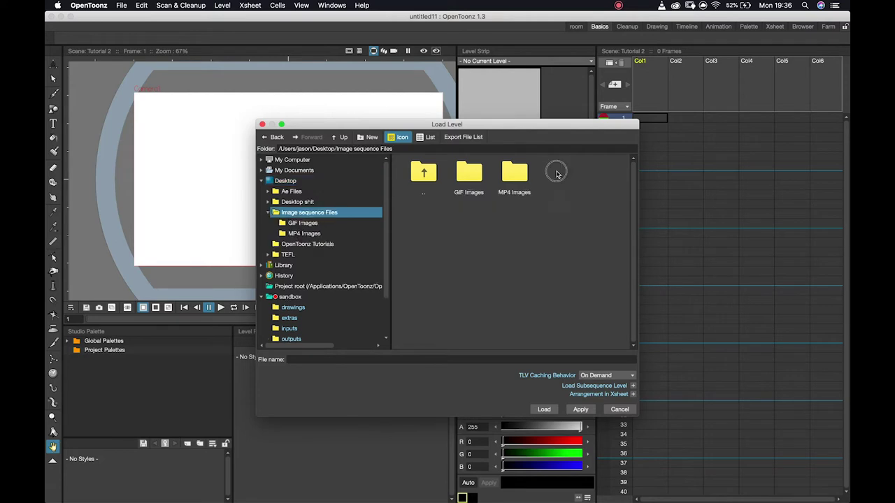
double_click(467, 176)
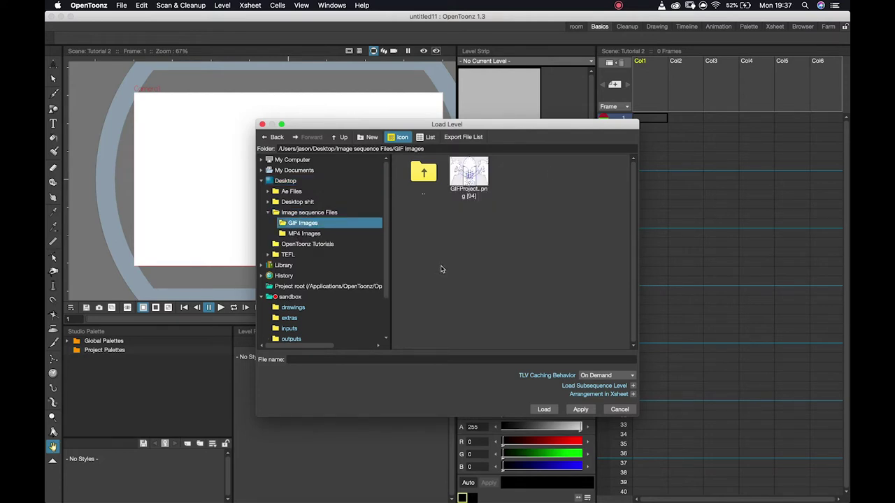
click(467, 173)
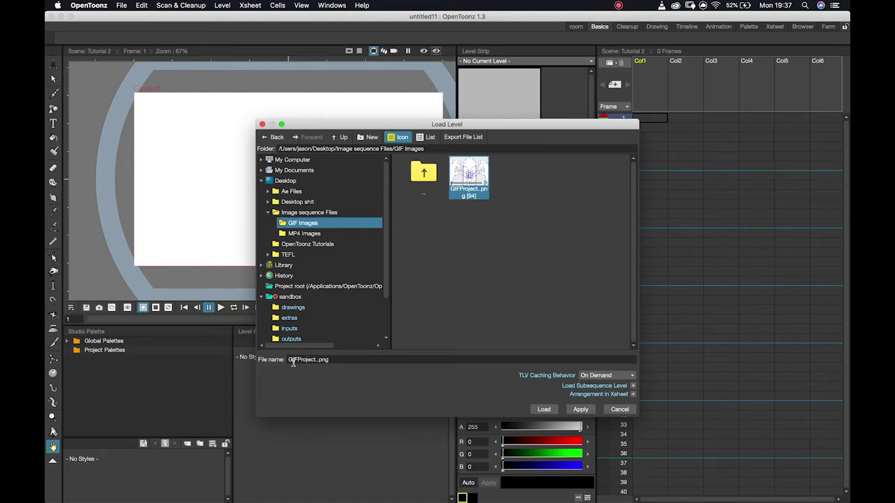
click(544, 409)
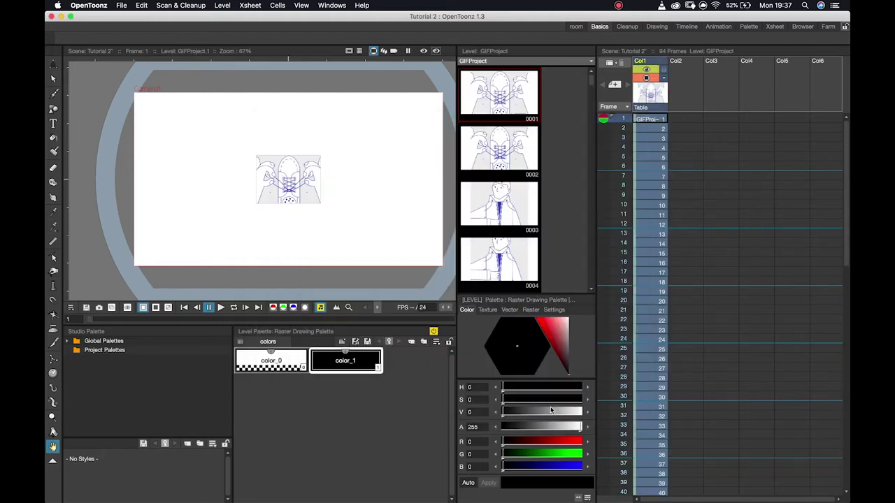
- Play back the GIF level, load MP4Project..png into Col2, then hide Col2 and select Col1
click(234, 307)
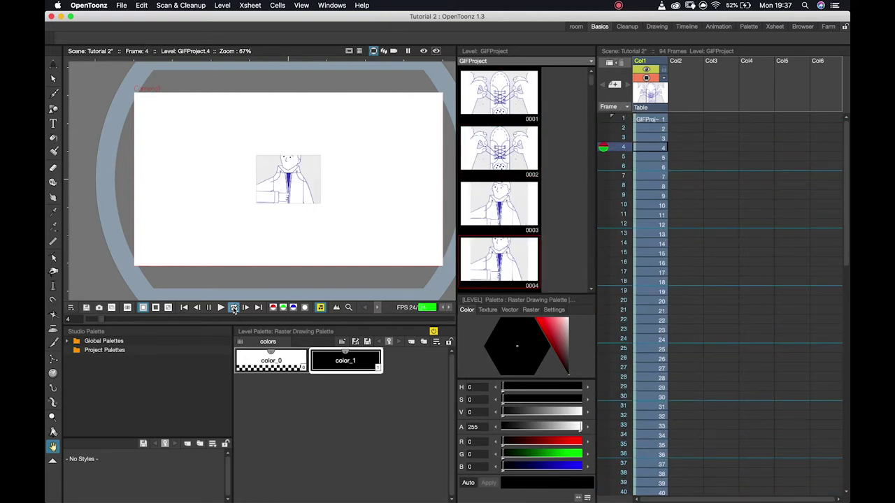
key(p)
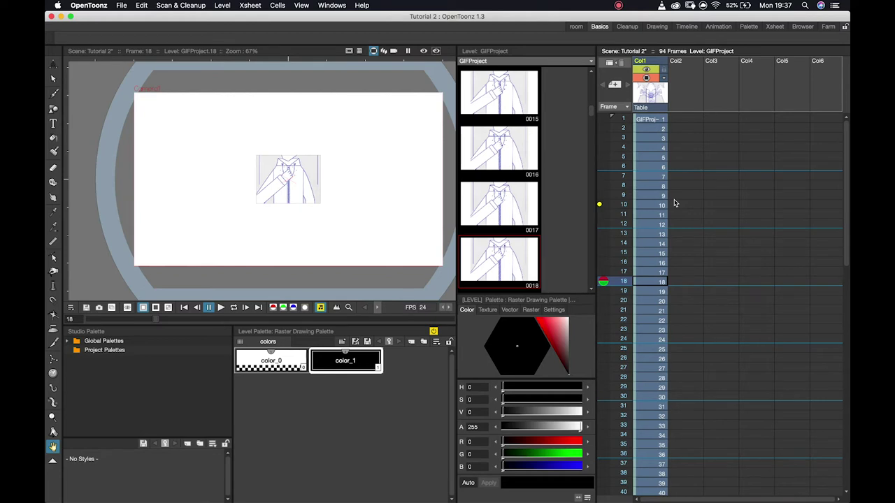
click(684, 121)
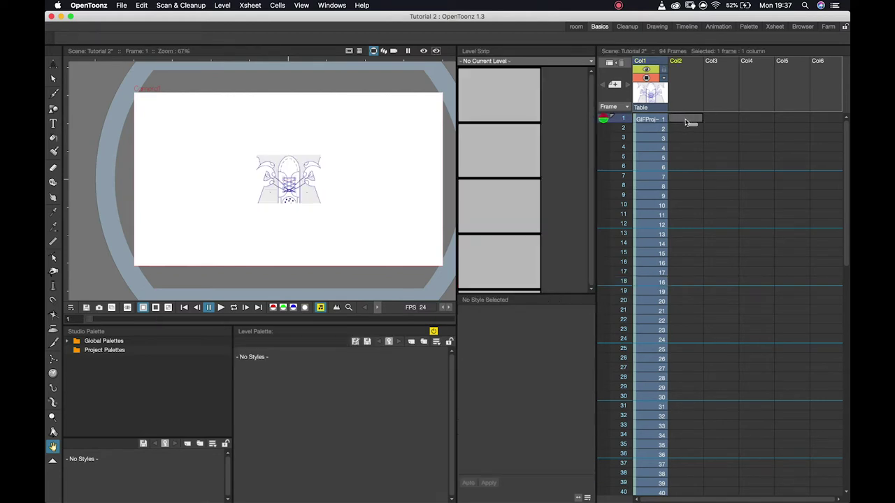
right_click(686, 122)
click(709, 126)
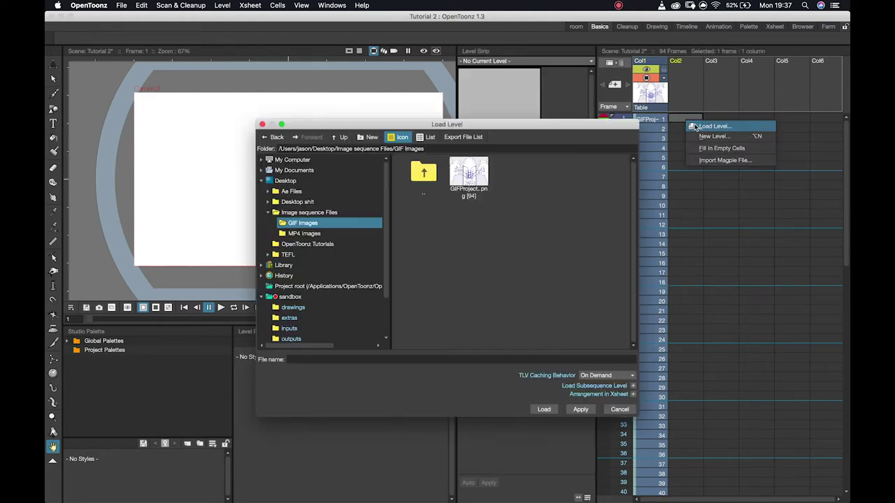
double_click(432, 170)
double_click(521, 178)
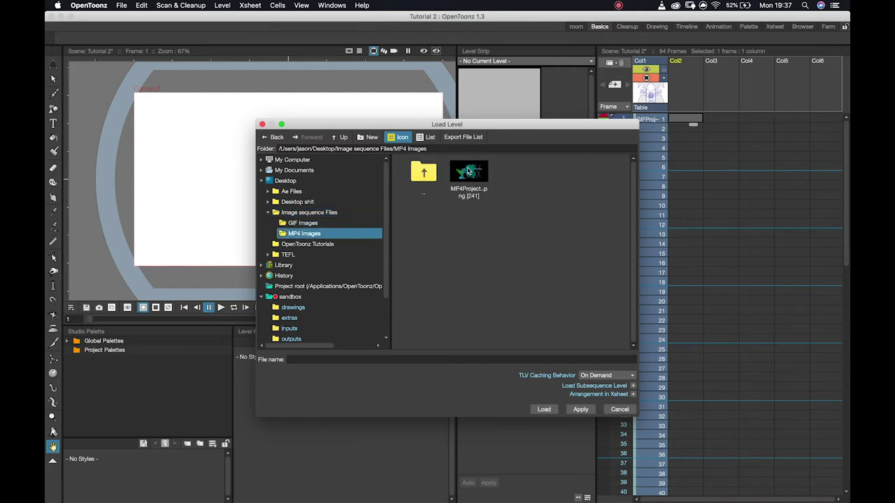
click(470, 171)
click(551, 409)
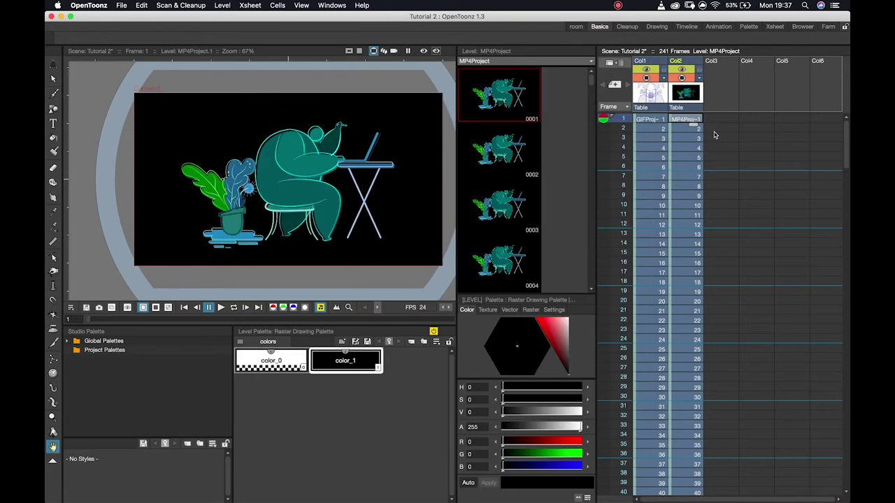
click(684, 78)
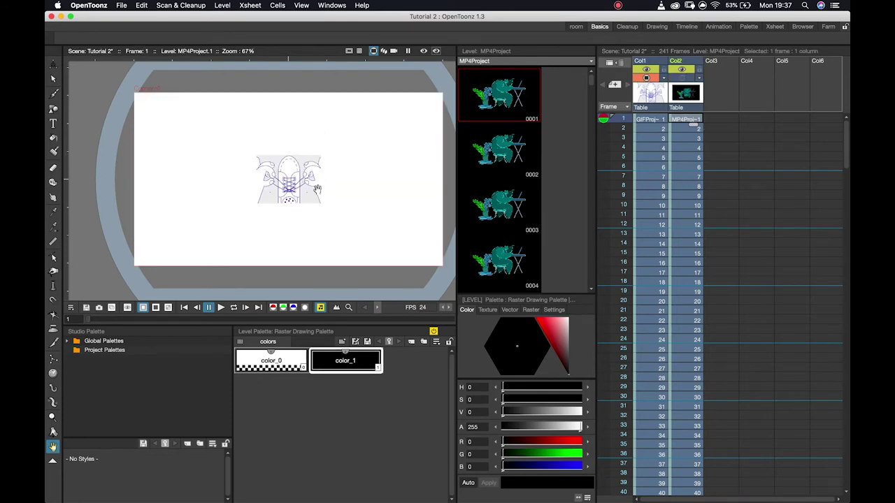
click(656, 105)
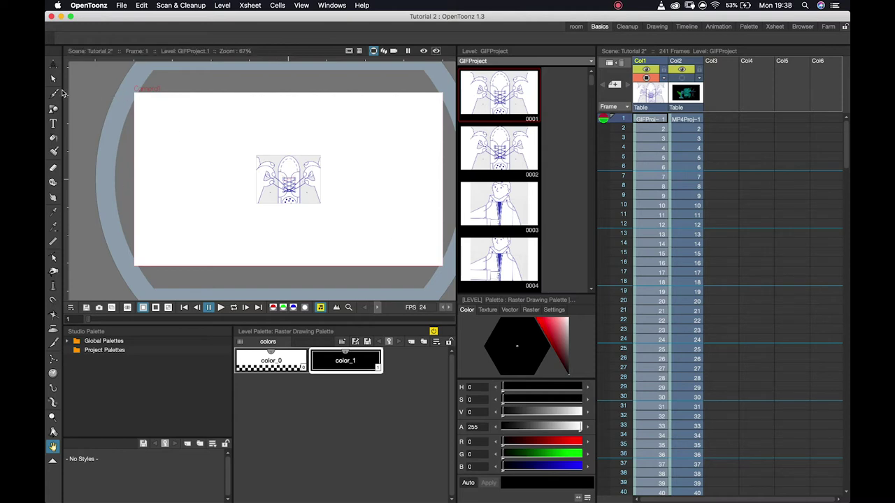
- Scale Col1 up to about 358.59% with the Animate tool in Scale mode
click(53, 65)
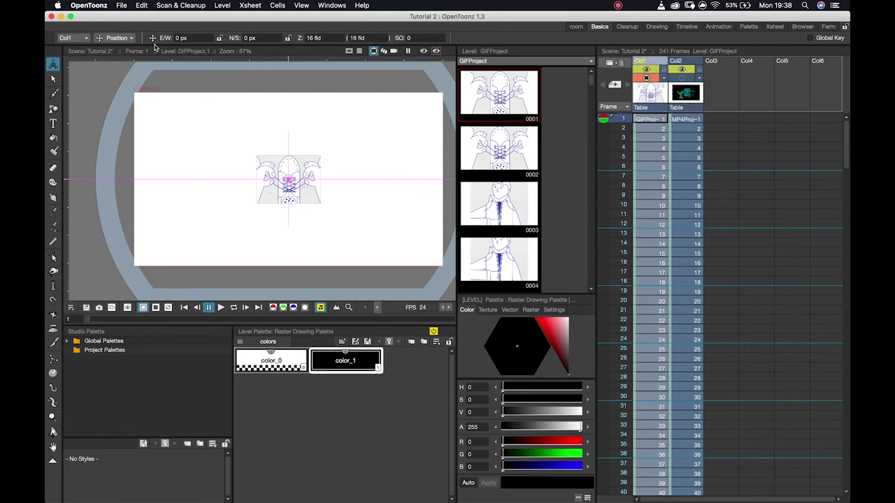
click(125, 39)
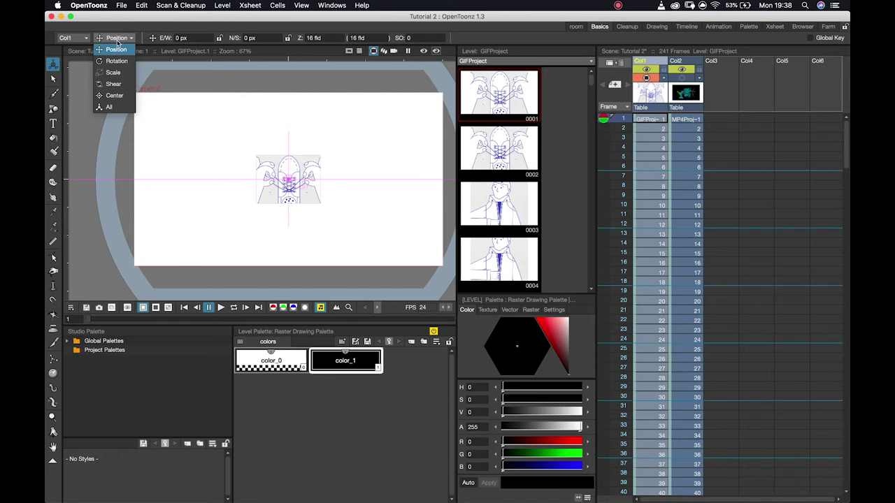
click(112, 72)
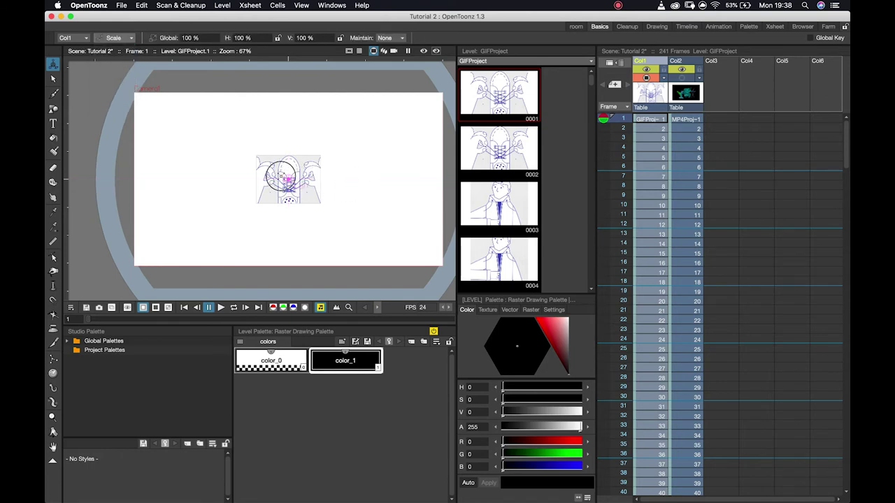
drag(280, 171, 280, 151)
- Lock column 2 in the Xsheet so it can't be edited
click(53, 78)
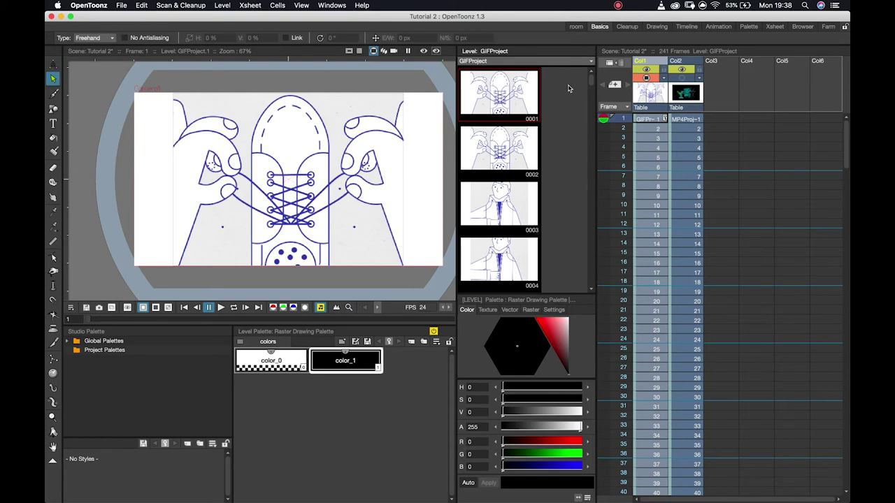
click(701, 73)
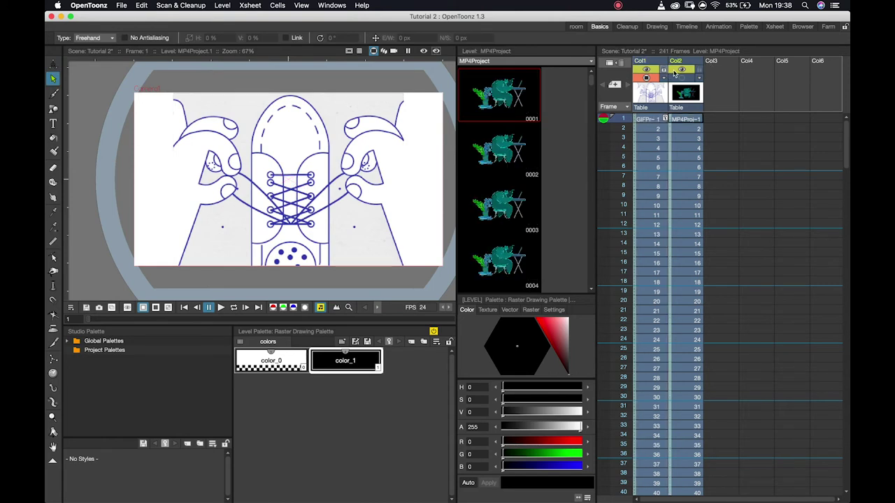
click(666, 70)
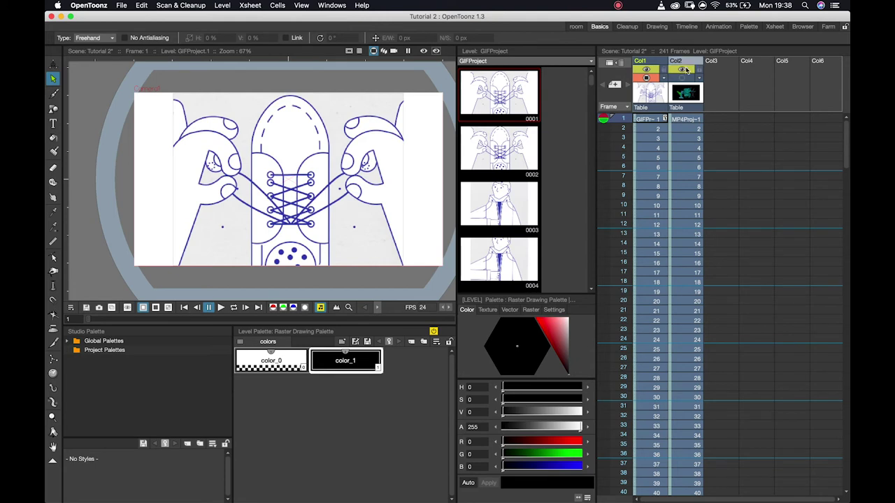
click(677, 67)
click(684, 79)
click(685, 79)
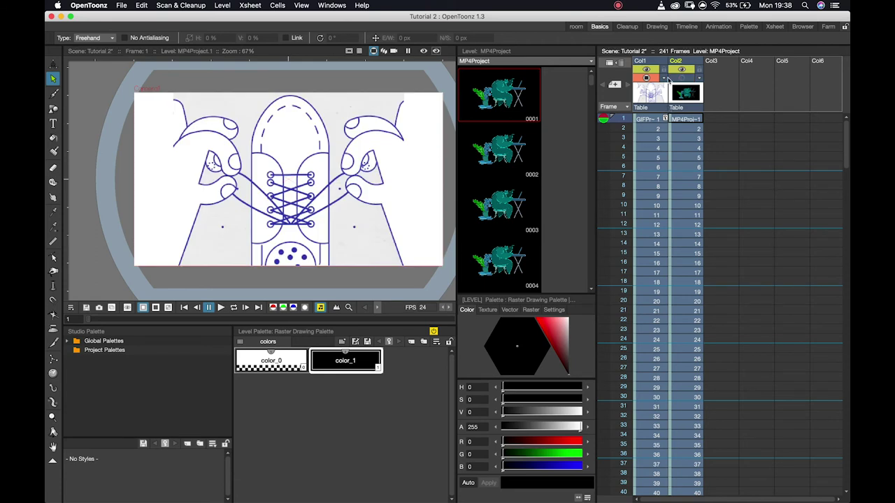
click(718, 119)
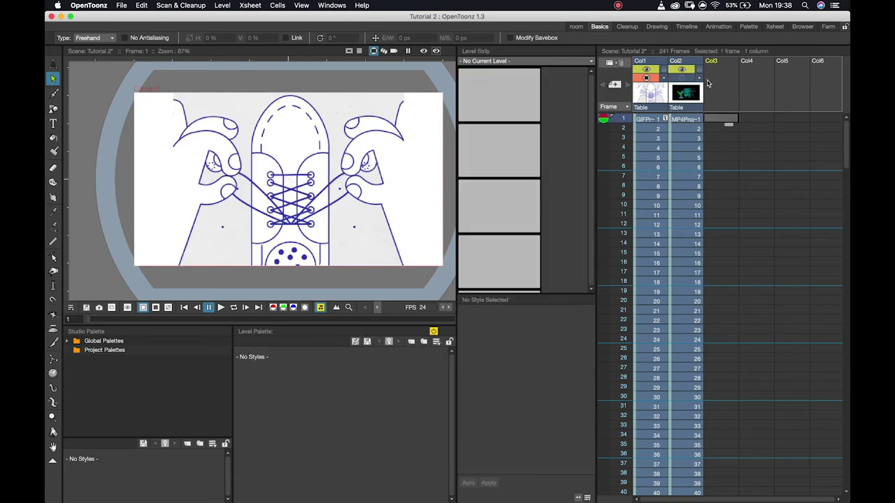
click(700, 75)
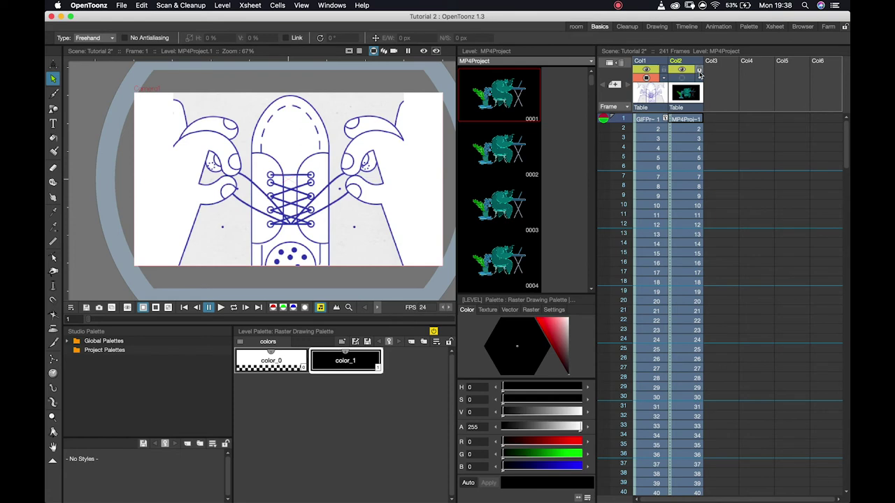
click(715, 119)
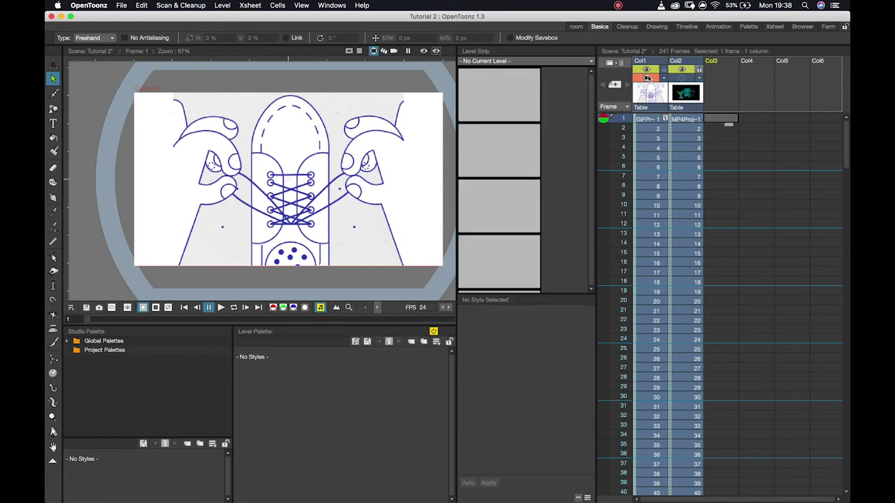
- Drop column 1's opacity from 100 to roughly half, fading the GIFProject drawing
click(663, 79)
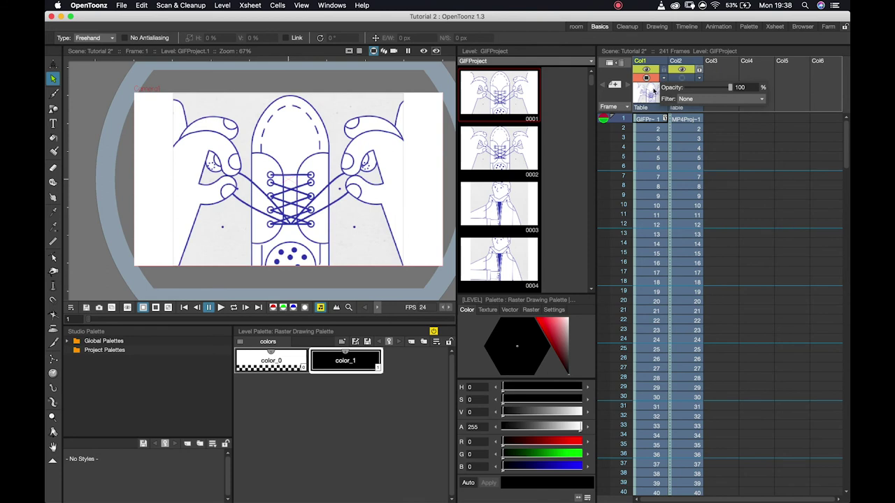
click(703, 87)
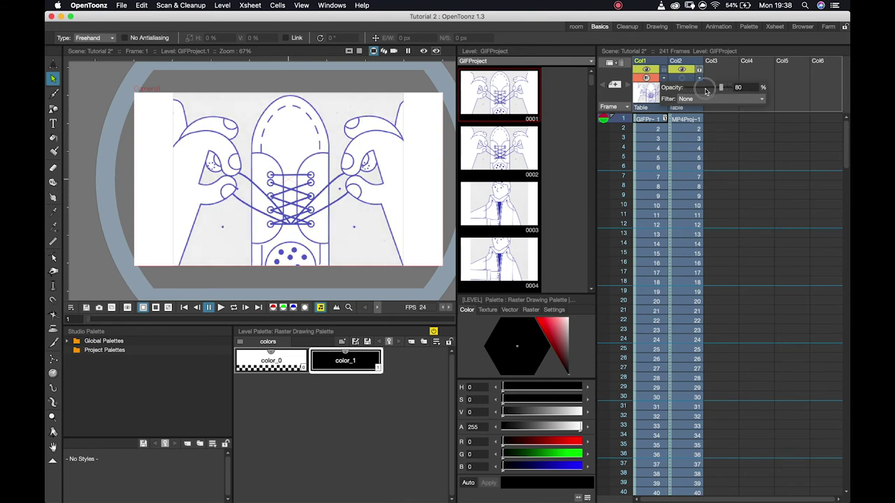
drag(704, 90, 709, 91)
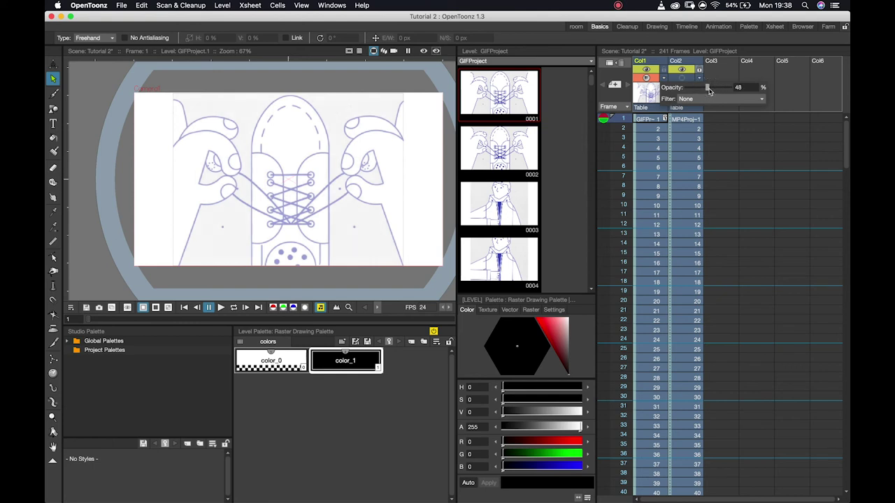
click(725, 128)
click(725, 118)
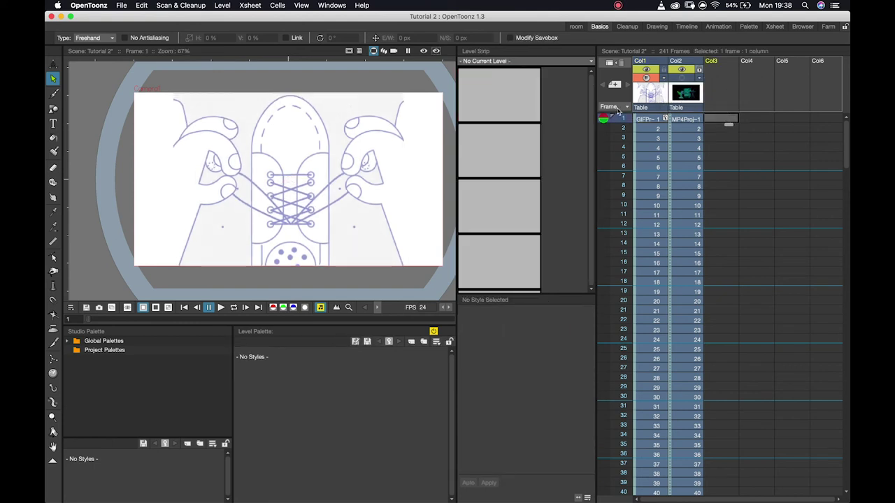